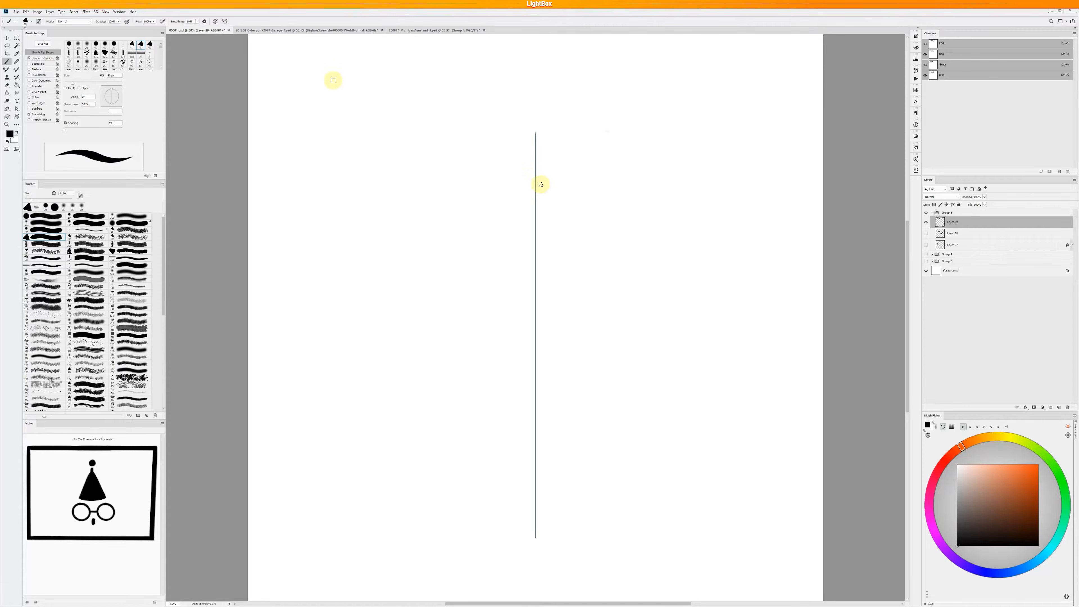
- Draw a body outline mirrored across the vertical symmetry axis
mouse_move(540, 183)
mouse_down()
mouse_move(595, 280)
mouse_move(594, 365)
mouse_move(590, 331)
mouse_move(557, 349)
mouse_move(570, 481)
mouse_move(539, 381)
mouse_up()
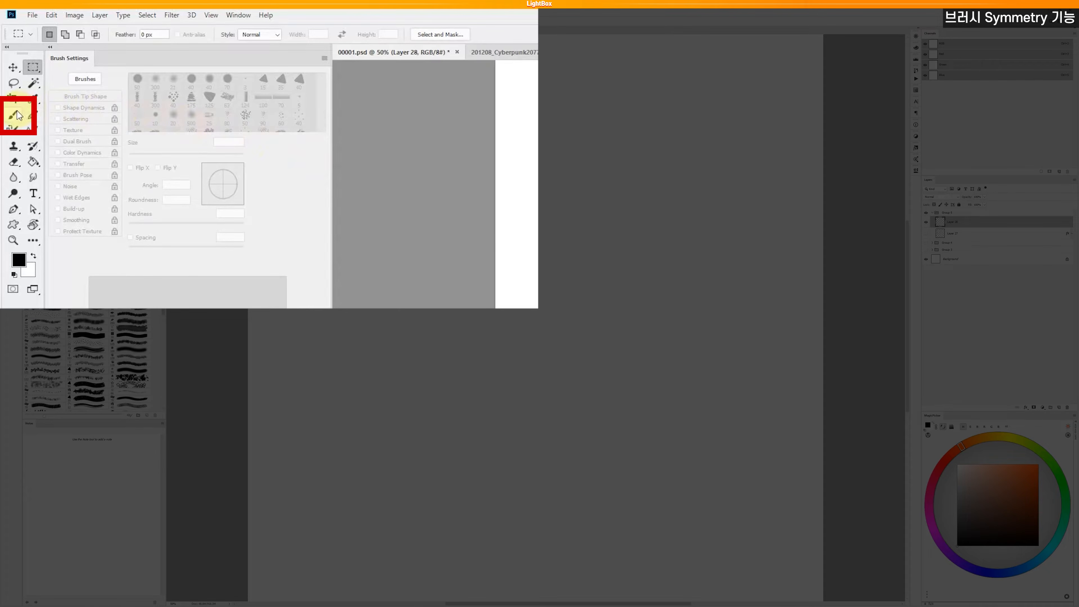
- Activate the Brush tool and add a Vertical symmetry axis to the canvas
click(16, 115)
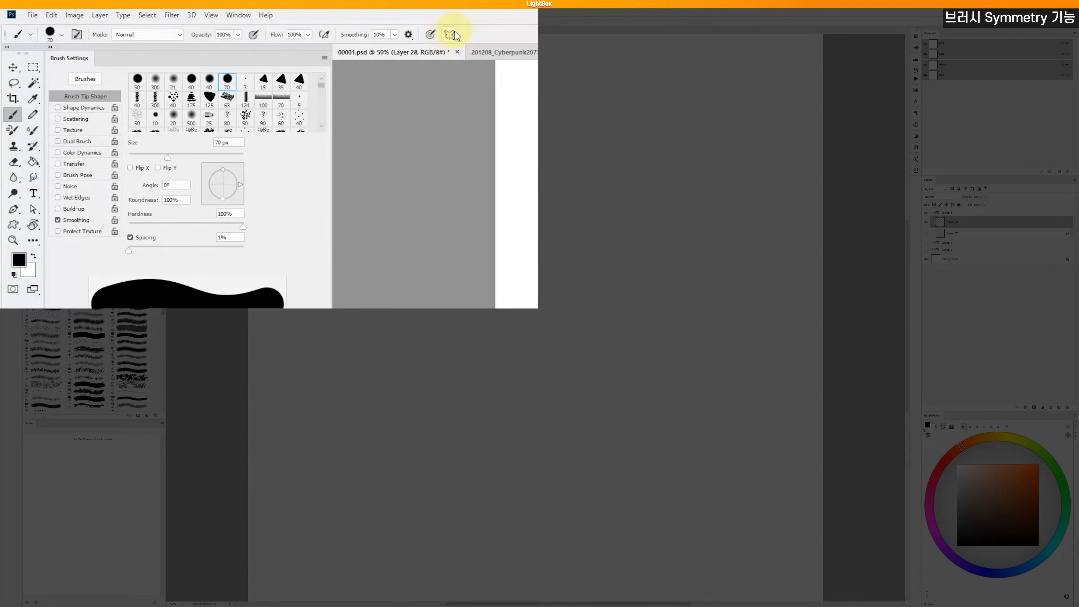
click(449, 33)
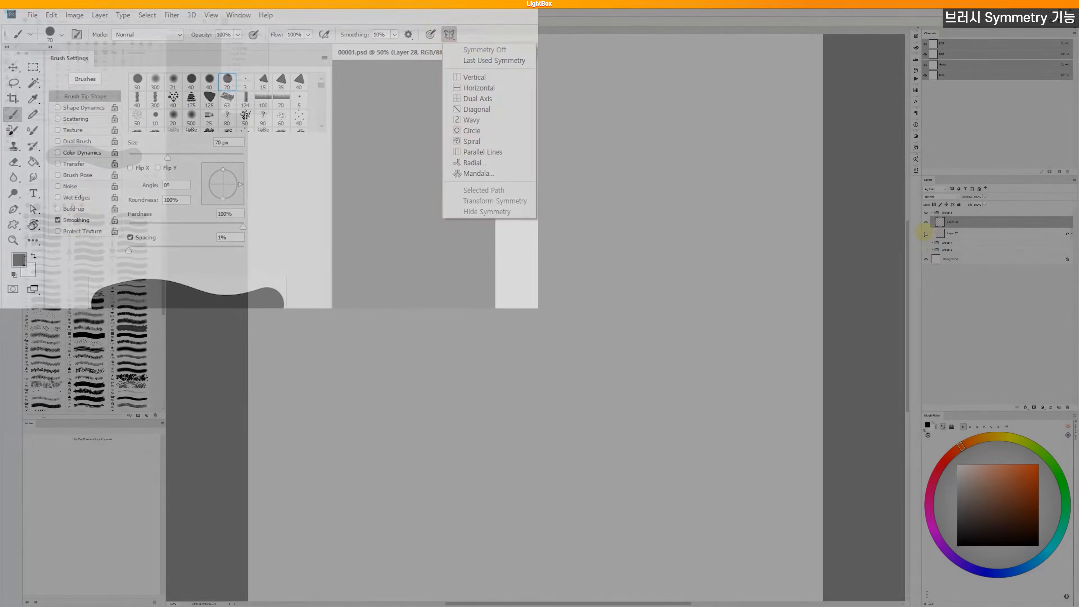
click(925, 233)
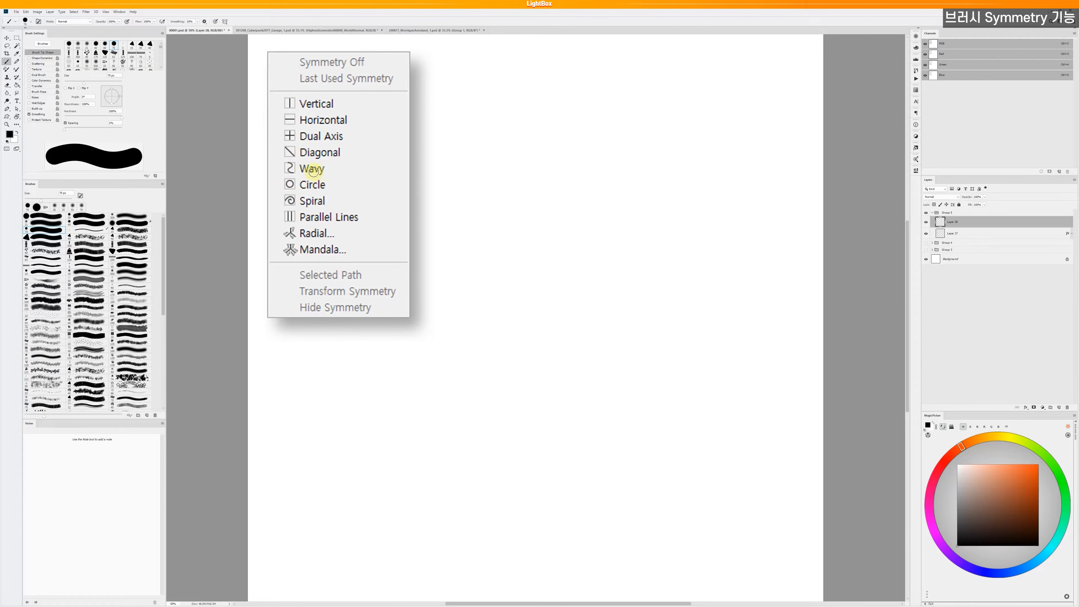
click(225, 22)
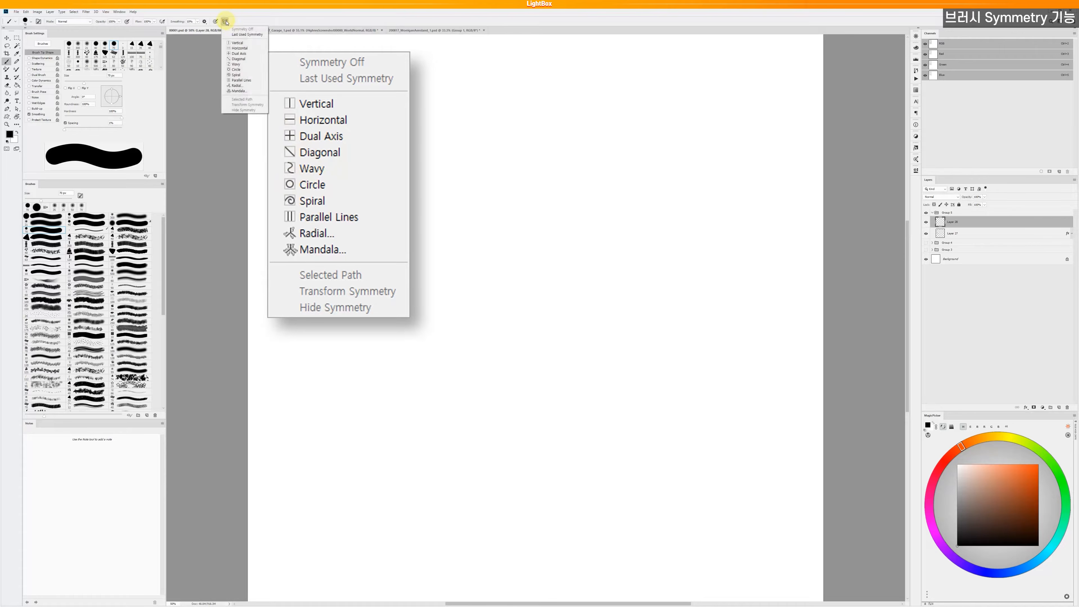
click(235, 42)
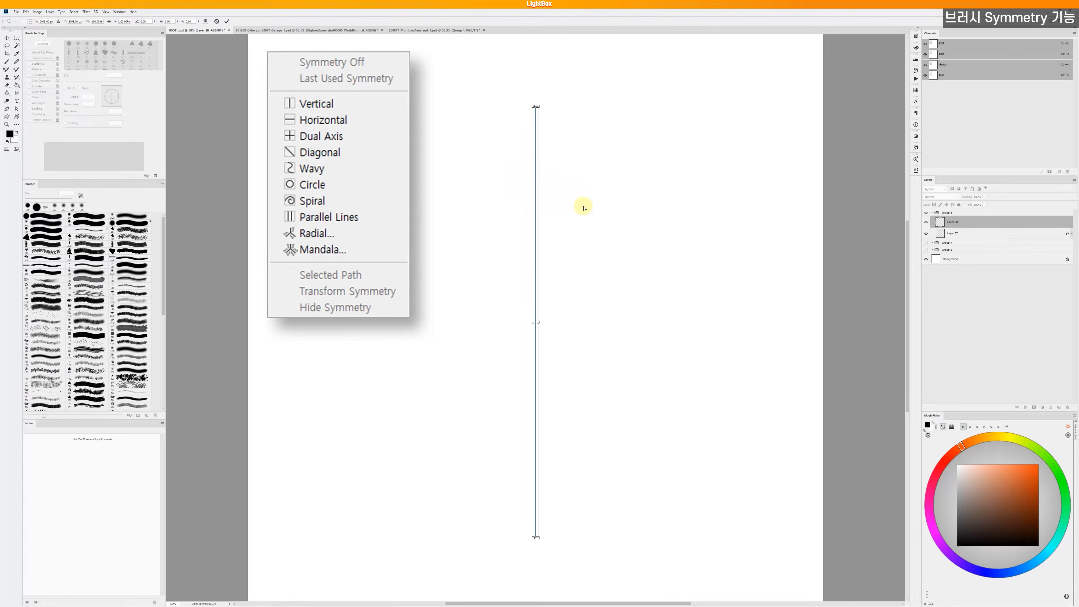
- Try to move the vertical symmetry path and warp it into a curve
mouse_move(535, 187)
mouse_down()
mouse_move(500, 181)
mouse_move(540, 176)
mouse_move(534, 183)
mouse_up()
right_click(535, 178)
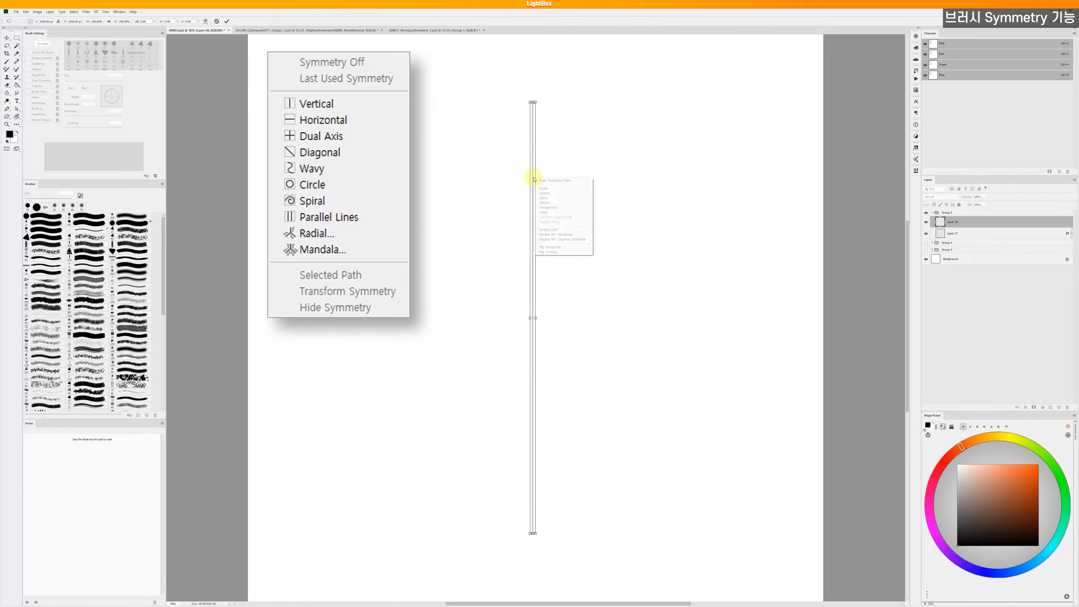
click(545, 213)
drag(534, 197, 487, 283)
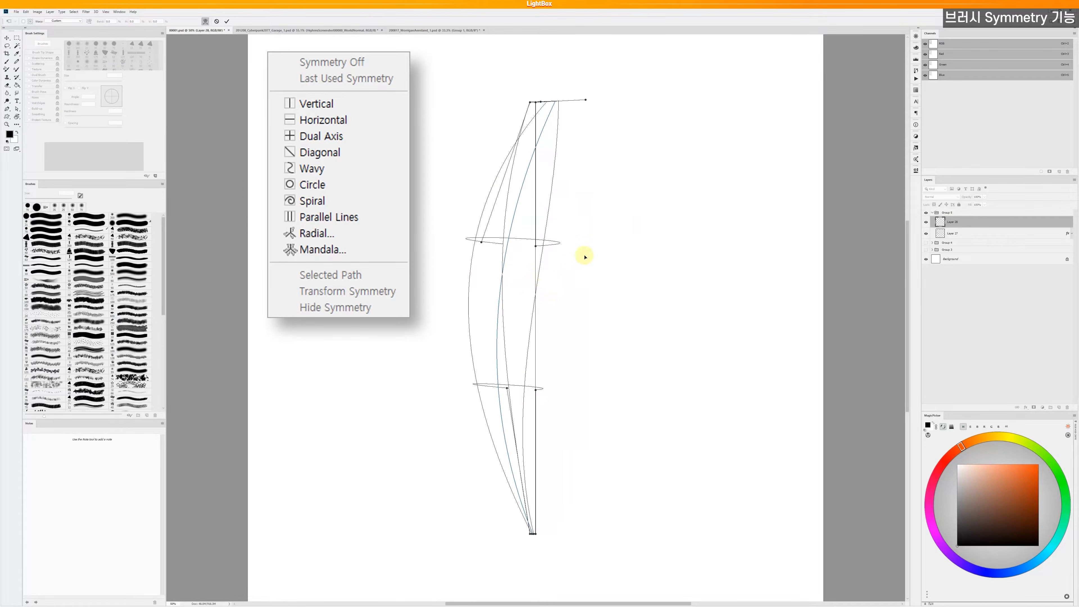
key(Escape)
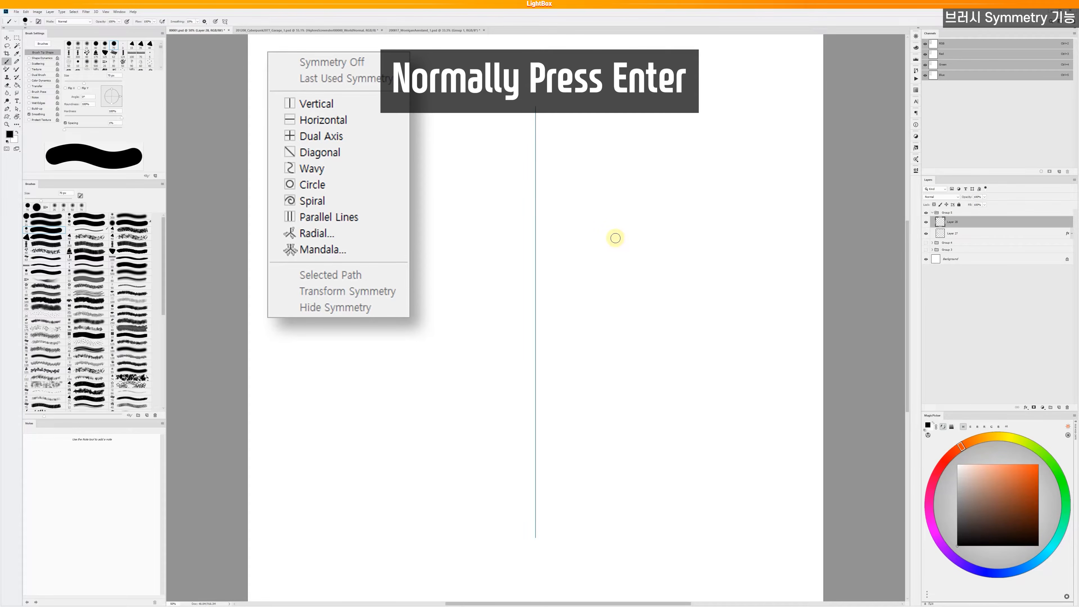
- Paint mirrored closed shapes, a large outer outline and radiating lines across the vertical axis, and turn symmetry off
mouse_move(612, 210)
mouse_down()
mouse_move(457, 210)
mouse_move(482, 272)
mouse_move(622, 306)
mouse_move(535, 359)
mouse_up()
drag(580, 323, 553, 351)
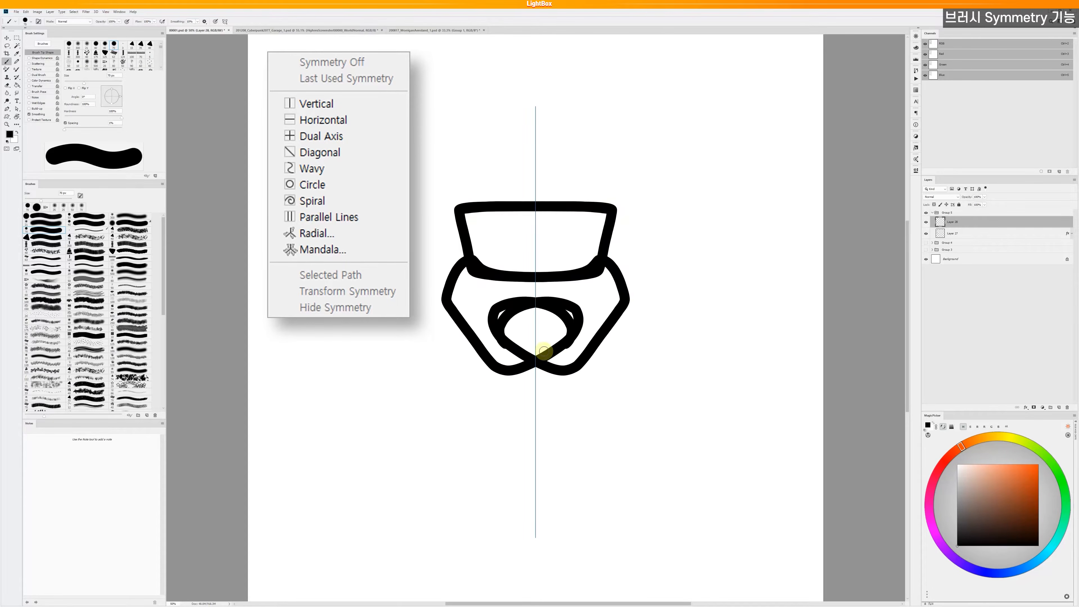
mouse_move(544, 175)
mouse_down()
mouse_move(701, 263)
mouse_move(671, 405)
mouse_move(560, 440)
mouse_up()
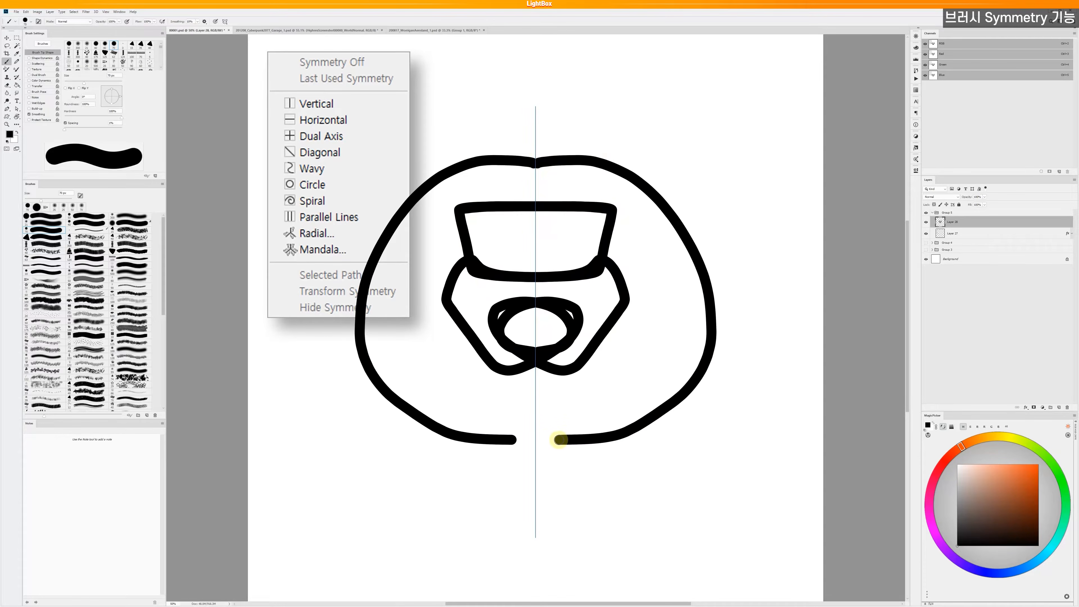
drag(577, 316, 739, 363)
drag(545, 293, 643, 208)
drag(574, 234, 605, 106)
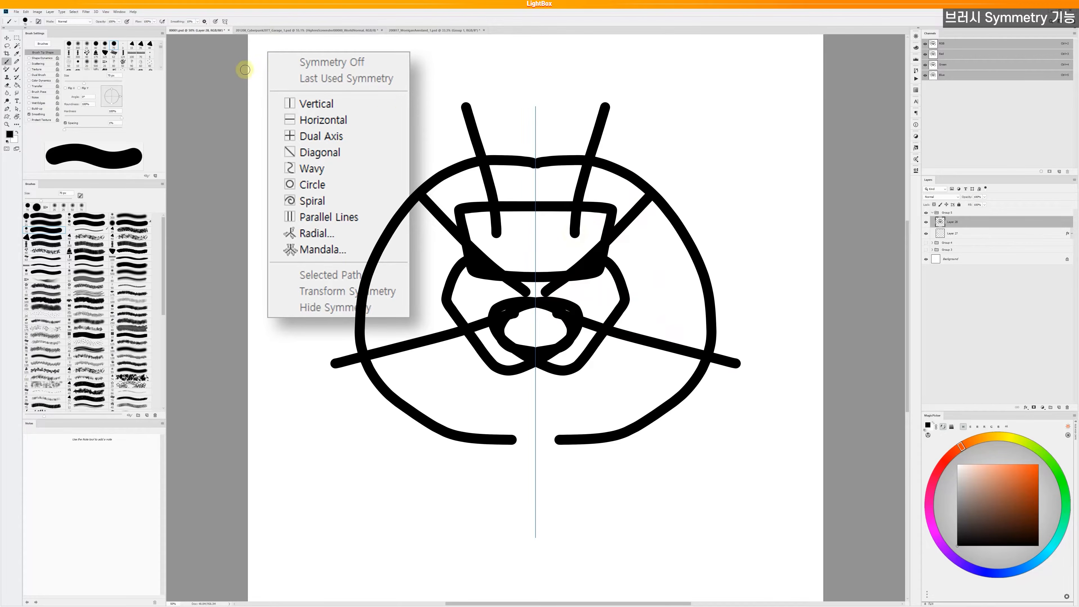
click(224, 22)
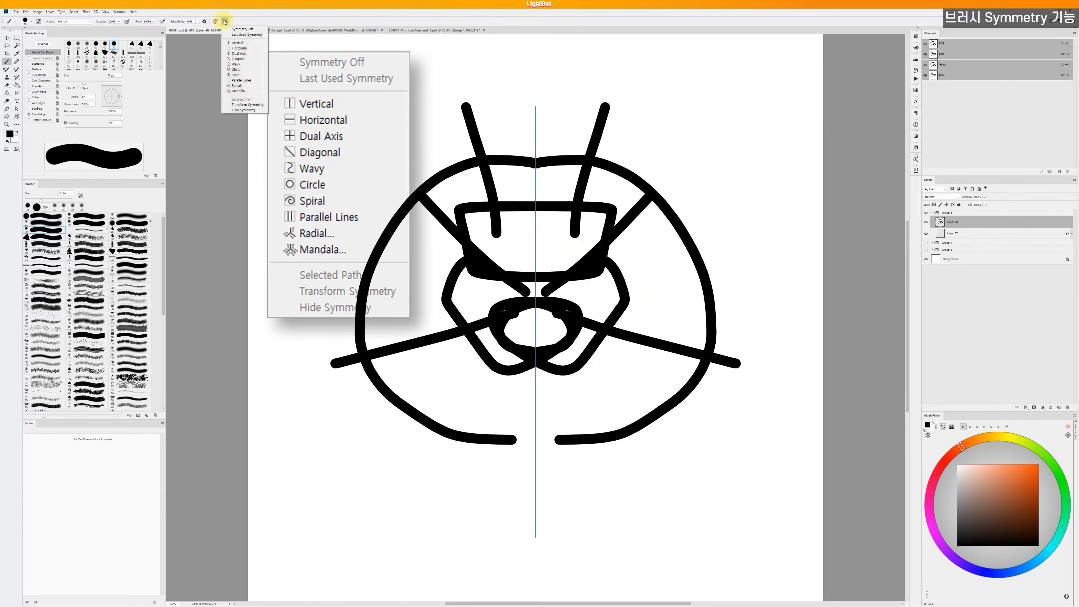
click(244, 29)
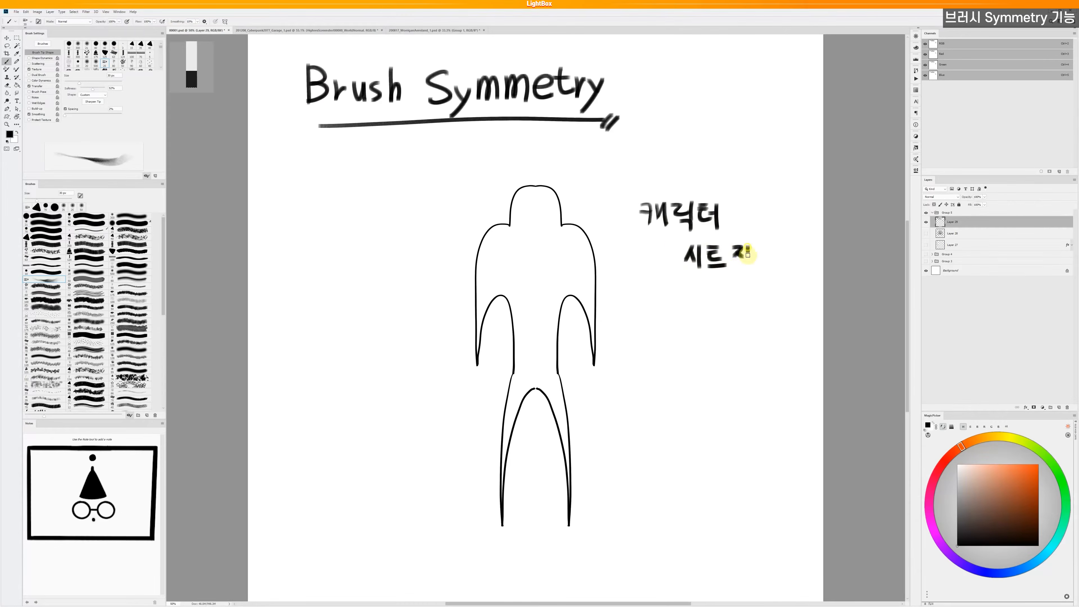
- Handwrite the Korean notes beside the character outline under the Brush Symmetry title
drag(739, 258, 775, 277)
mouse_move(683, 355)
mouse_down()
mouse_move(732, 355)
mouse_move(646, 449)
mouse_move(728, 431)
mouse_move(703, 388)
mouse_move(708, 419)
mouse_up()
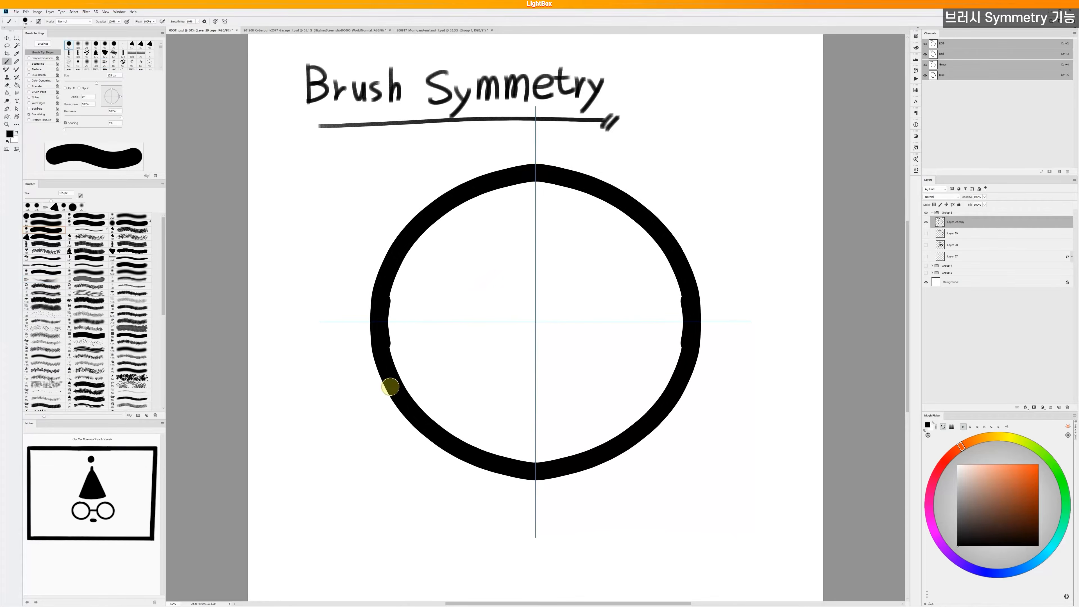
- Paint a round ornament with dual-axis symmetry, adding center and side dots, a scalloped inner frame, short dashes and small dots
drag(501, 153, 536, 142)
click(379, 321)
click(535, 321)
drag(535, 226, 446, 322)
drag(505, 288, 522, 307)
drag(503, 263, 483, 284)
drag(429, 183, 411, 200)
drag(352, 321, 337, 321)
click(535, 515)
click(498, 431)
drag(369, 387, 379, 408)
click(464, 480)
- Reduce the brush size and add a thin outer ring with pointed tips around the symmetrical ornament
key([)
key([)
key([)
key([)
key([)
key([)
key([)
mouse_move(329, 342)
mouse_down()
mouse_move(530, 545)
mouse_move(519, 518)
mouse_up()
key(ctrl+z)
drag(399, 469, 376, 494)
drag(384, 455, 376, 494)
drag(319, 334, 291, 321)
drag(521, 528, 536, 554)
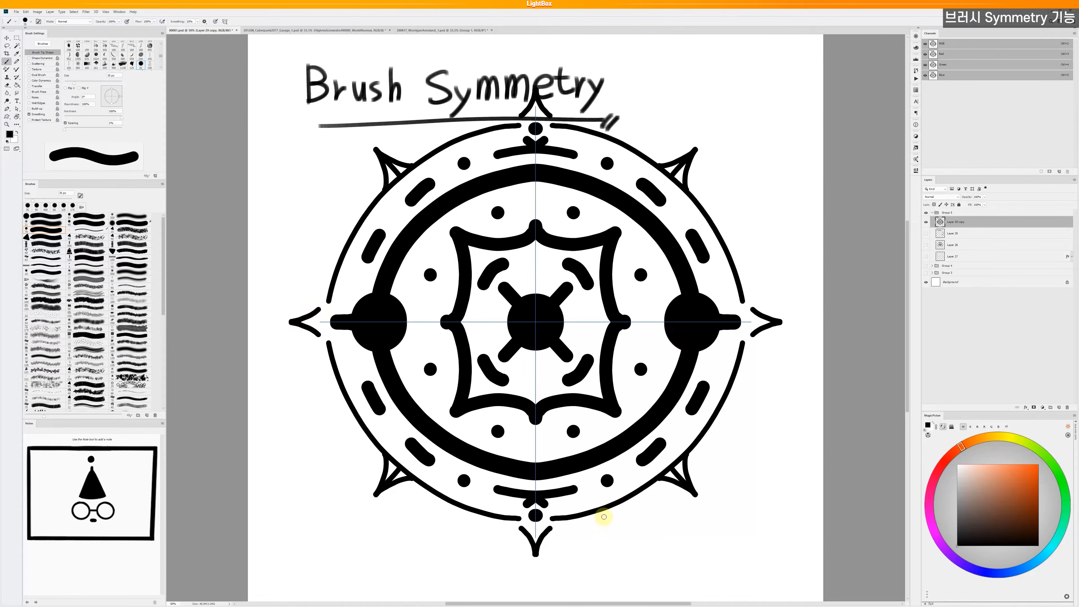
- Turn brush symmetry off and switch to another recently used brush
click(225, 21)
click(237, 29)
click(81, 207)
- Handwrite notes in the blank area to the right of the ornament, using a smaller brush for the lower lines
drag(717, 115, 735, 127)
drag(743, 115, 760, 140)
drag(769, 115, 787, 137)
drag(728, 164, 747, 180)
drag(754, 160, 786, 184)
drag(794, 157, 811, 189)
key([)
key([)
mouse_move(753, 223)
mouse_down()
mouse_move(792, 236)
mouse_move(786, 247)
mouse_move(784, 233)
mouse_up()
drag(799, 244, 785, 258)
drag(798, 202, 813, 216)
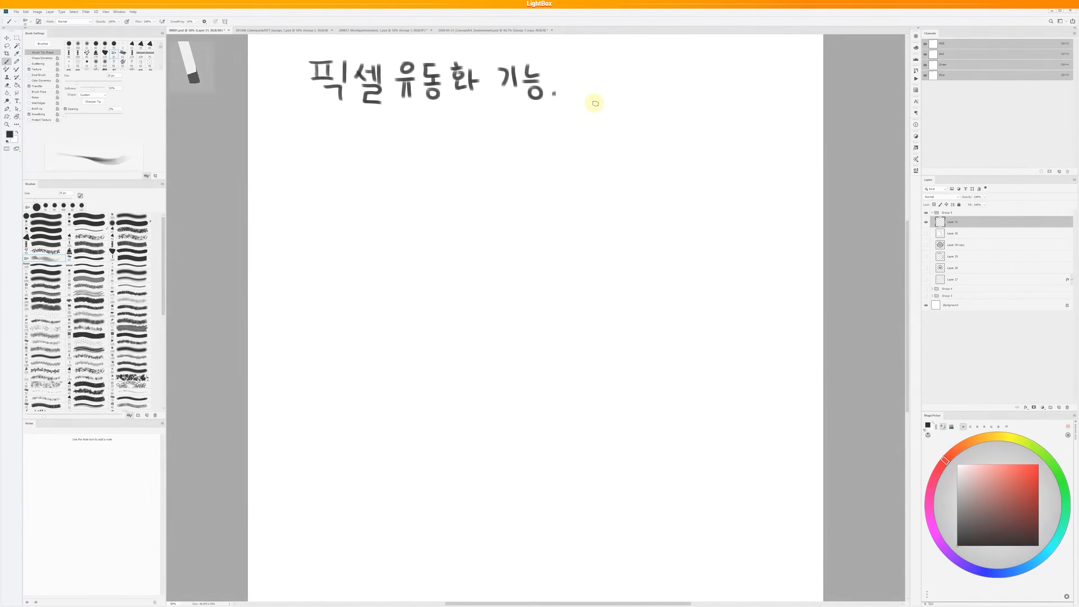
- Handwrite two Korean note lines under the Liquify title about effortless image edits and pixels stretching from excessive movement
drag(378, 173, 397, 192)
drag(406, 173, 424, 191)
drag(429, 170, 446, 191)
drag(461, 170, 474, 193)
drag(473, 169, 499, 192)
drag(735, 170, 770, 194)
drag(382, 227, 401, 243)
drag(565, 230, 582, 247)
drag(776, 229, 771, 253)
- Sketch a small cartoon head below the handwritten notes and add strokes beneath and beside it
drag(501, 316, 560, 301)
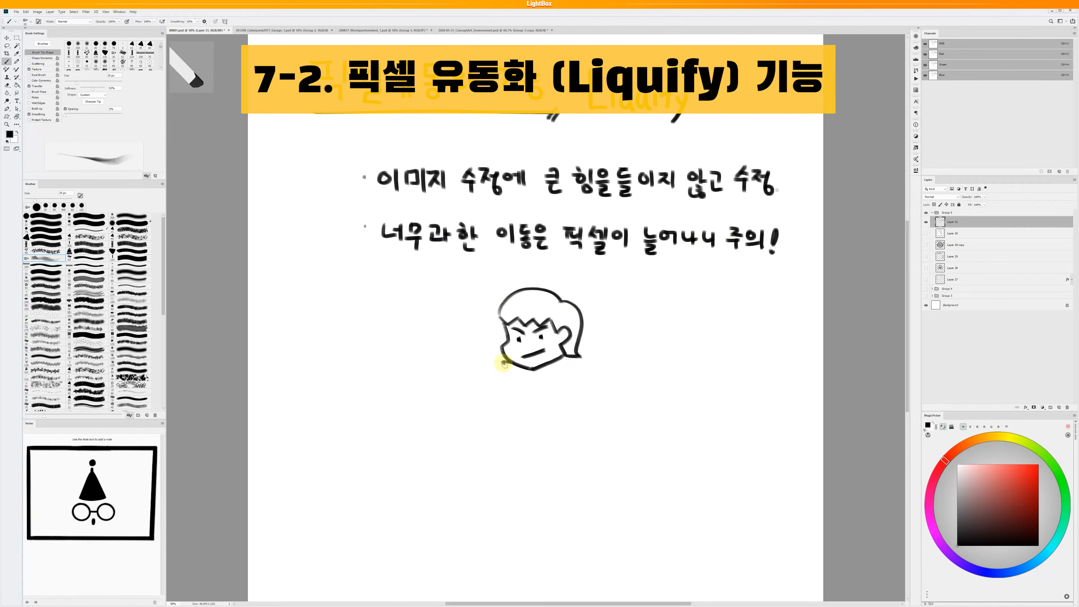
drag(509, 361, 533, 386)
drag(446, 432, 522, 432)
drag(594, 276, 611, 306)
drag(637, 368, 680, 381)
drag(682, 374, 689, 374)
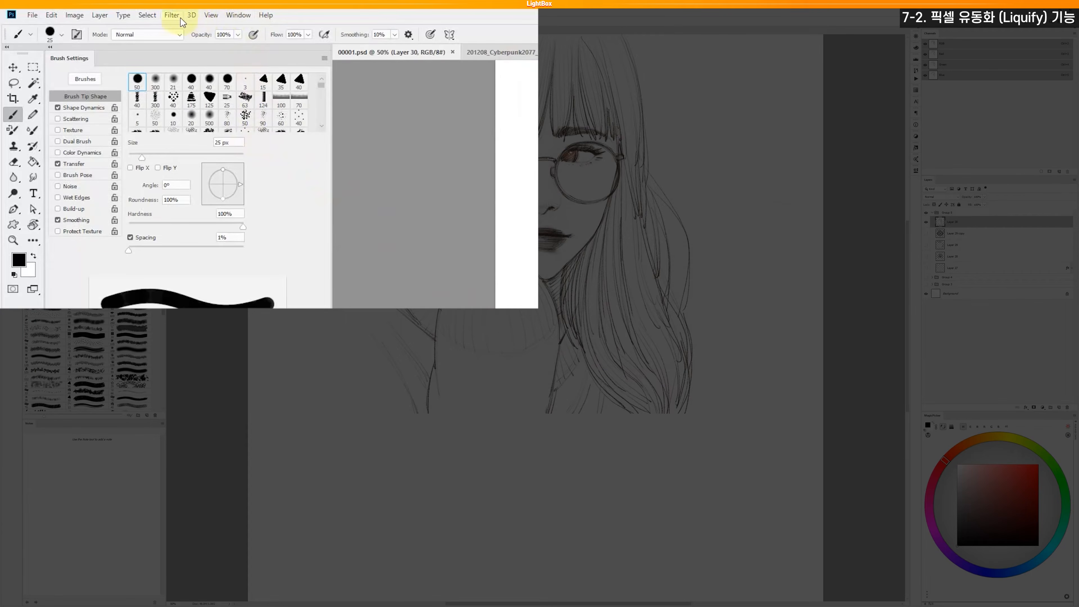
click(174, 15)
click(182, 105)
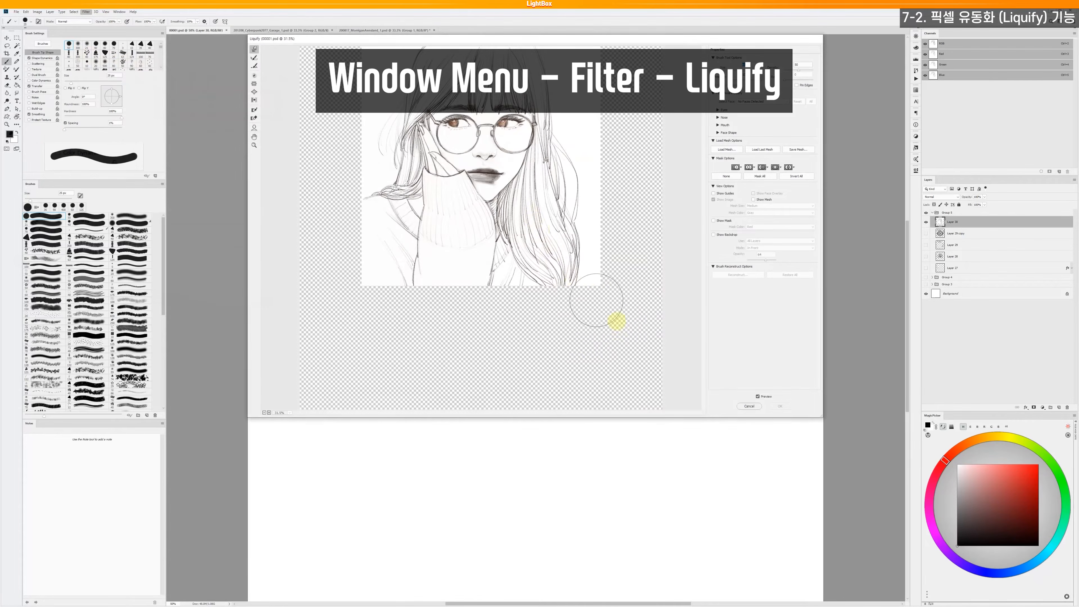
click(731, 403)
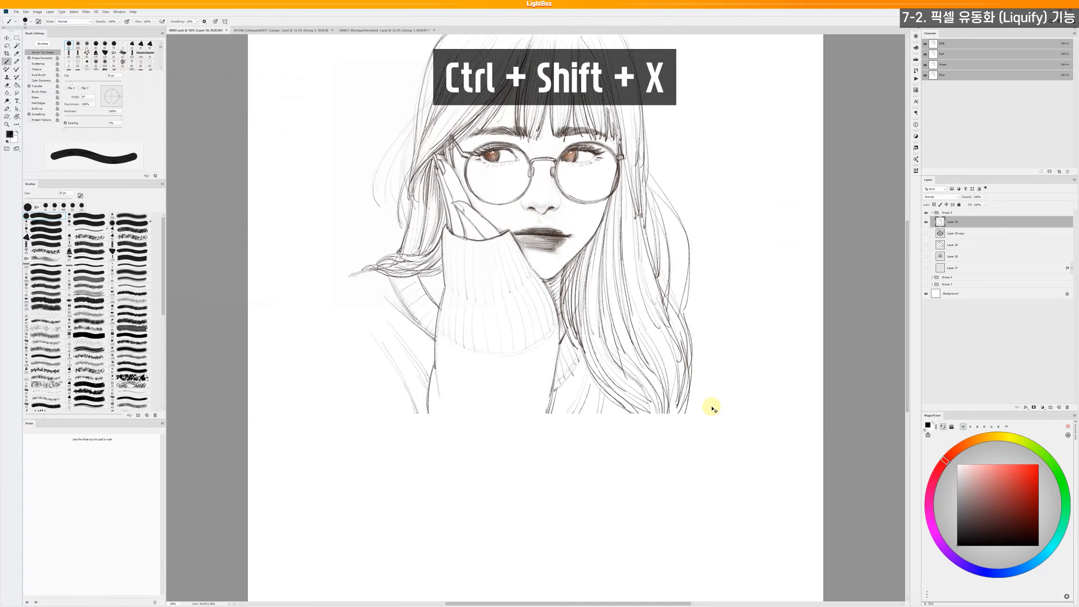
- Open the portrait sketch layer in the Liquify filter and enlarge the warp brush after trying smaller and larger sizes
key(ctrl+shift+x)
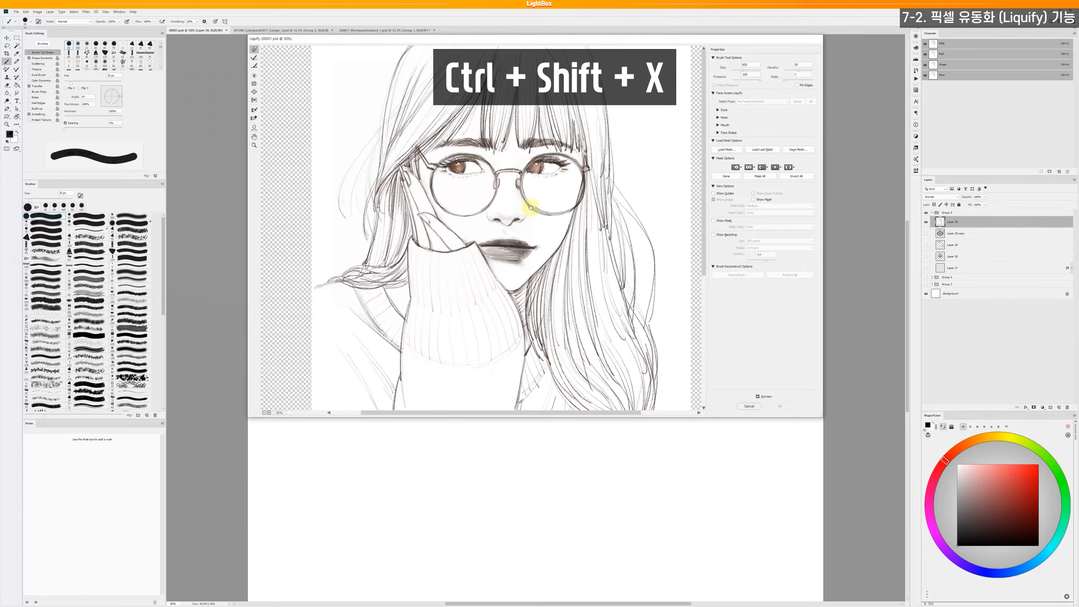
drag(542, 214, 518, 213)
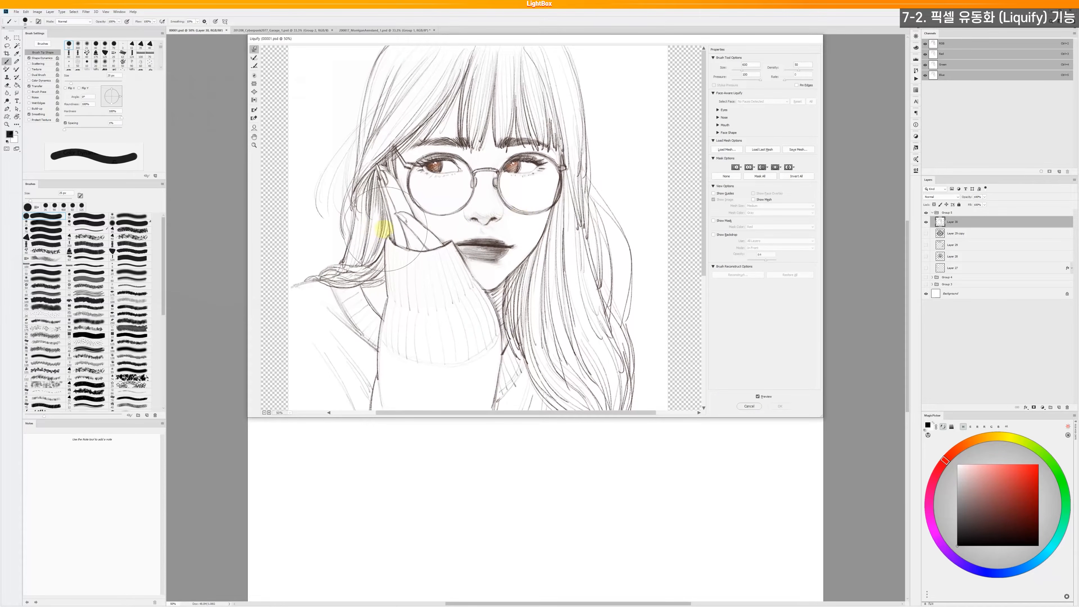
key(bracketleft)
key(bracketleft)
key(bracketleft)
key(bracketright)
key(bracketright)
key(bracketright)
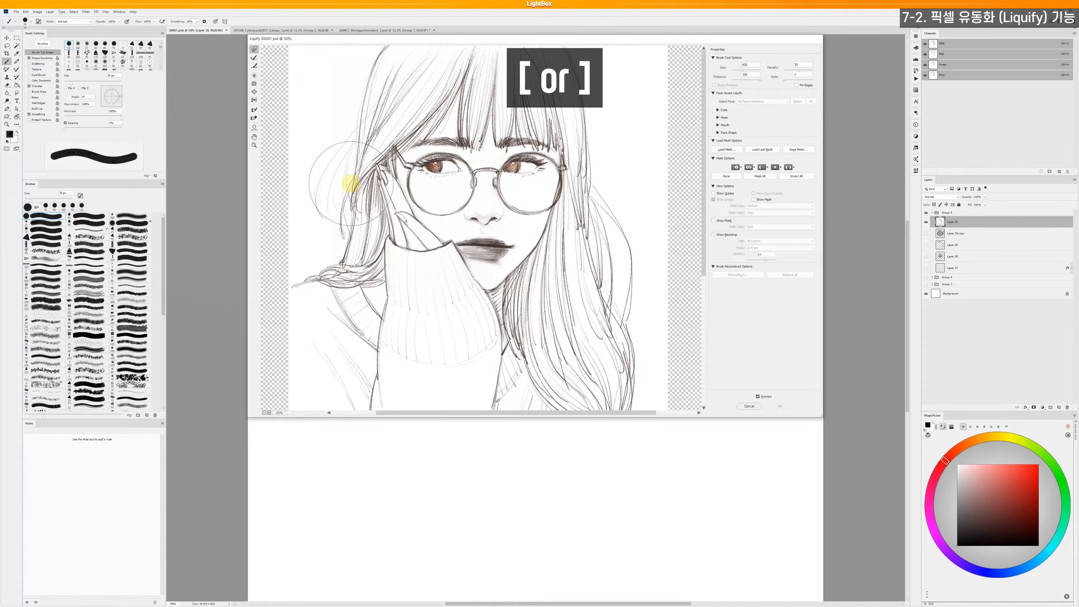
key(bracketleft)
key(bracketleft)
key(bracketleft)
key(bracketright)
key(bracketright)
key(bracketright)
key(bracketright)
key(bracketleft)
key(bracketleft)
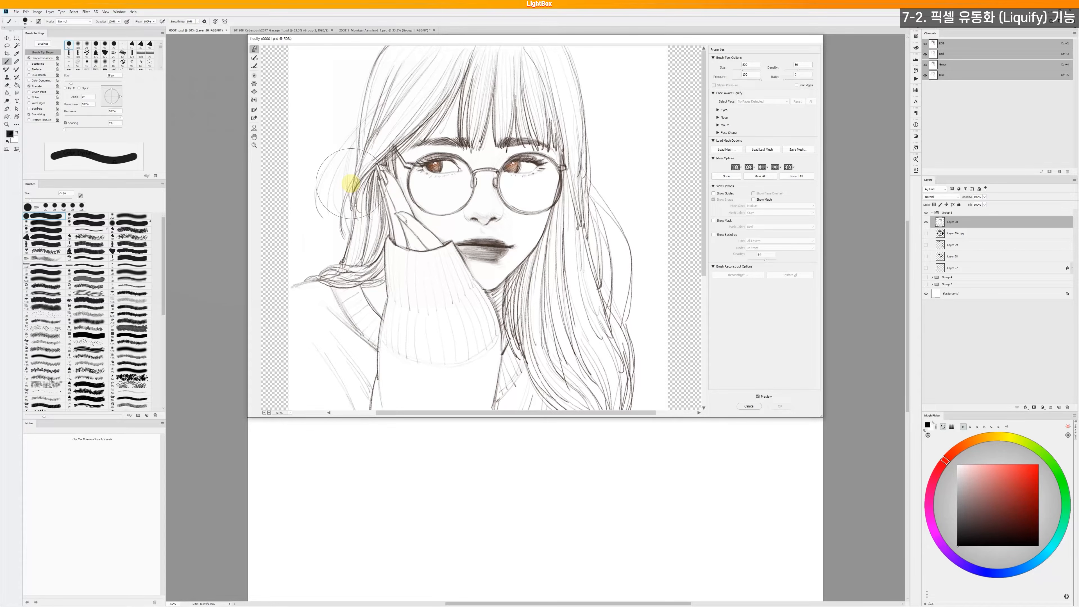
key(bracketright)
key(bracketright)
key(bracketright)
key(bracketright)
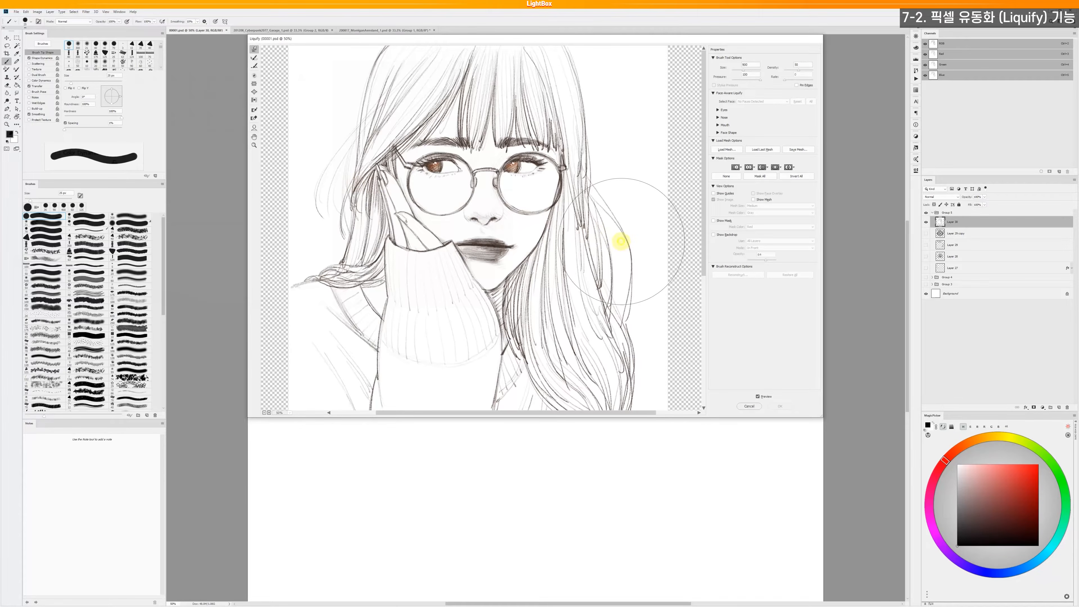
- Push the outer hair strands right of the face inward with the warp brush, adjusting its size between strokes
mouse_move(616, 243)
mouse_down()
mouse_move(642, 244)
mouse_move(619, 252)
mouse_move(623, 206)
mouse_up()
key(bracketleft)
key(bracketleft)
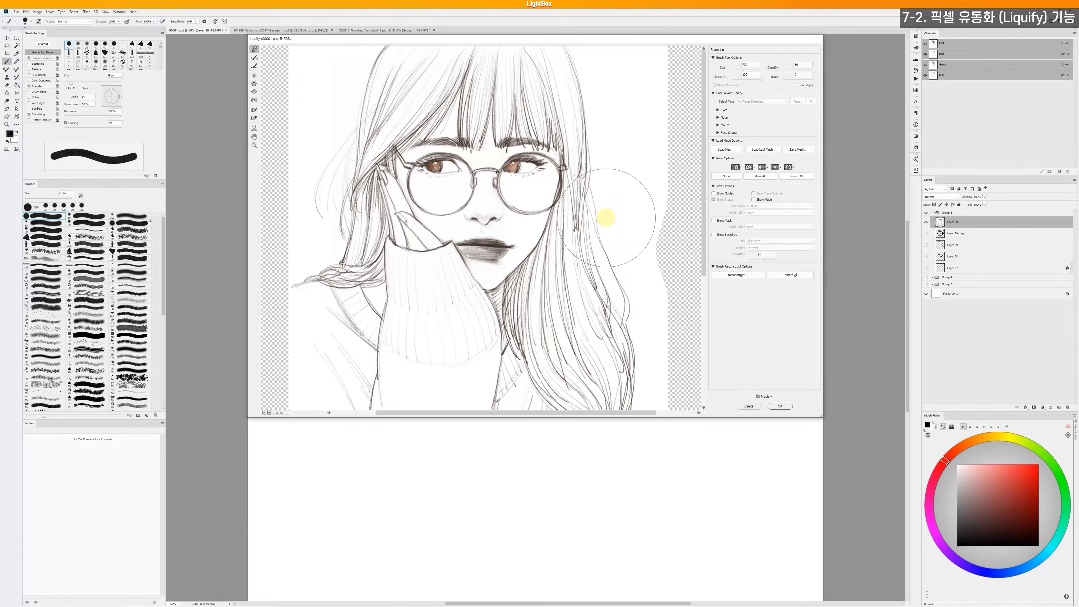
key(bracketleft)
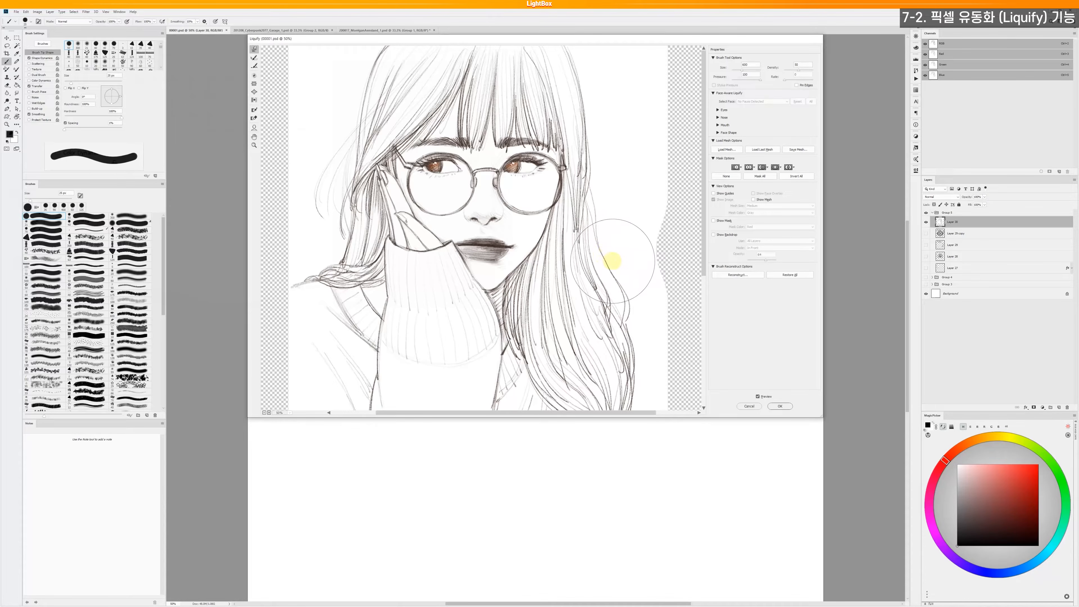
key(bracketright)
key(bracketright)
key(bracketright)
drag(624, 305, 616, 310)
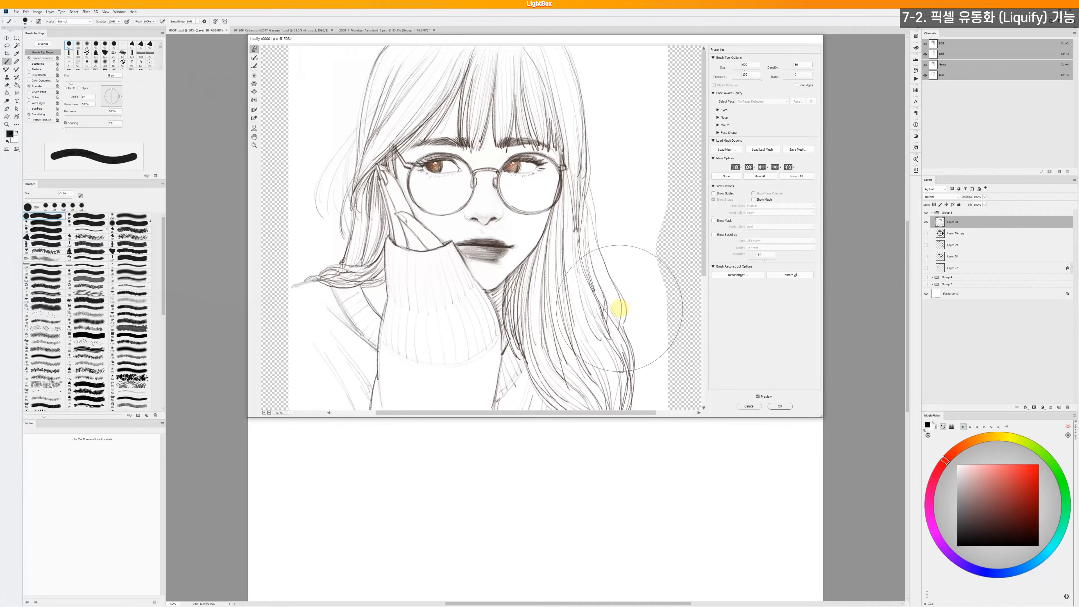
key(bracketleft)
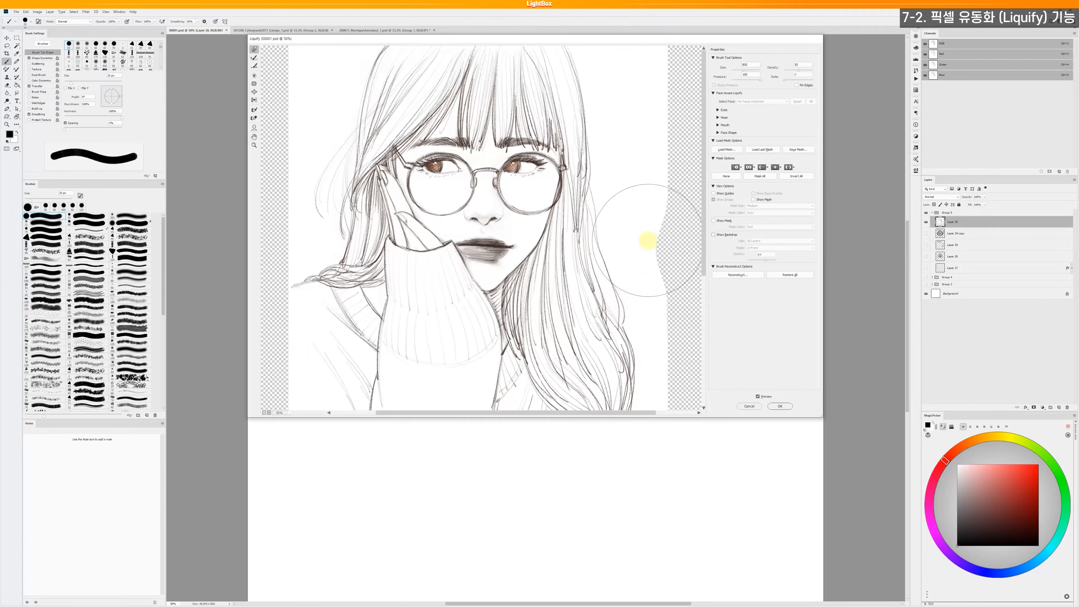
- Toggle the Liquify preview off and on to compare the warped hair with the original
click(757, 397)
click(757, 397)
click(757, 396)
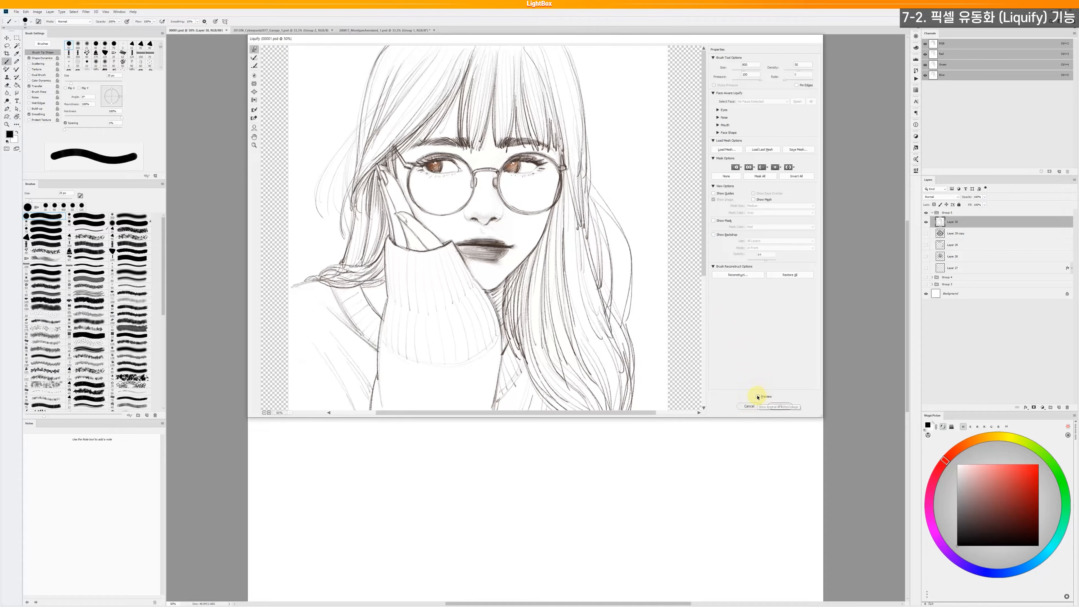
click(757, 396)
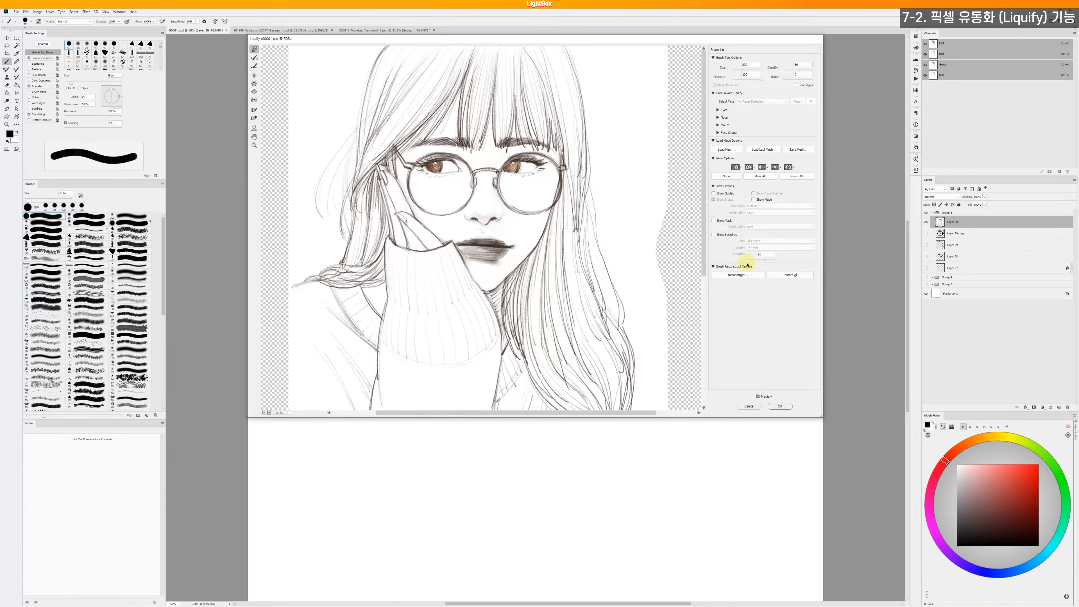
- Undo the recent Liquify warp strokes and redo them
key(ctrl+z)
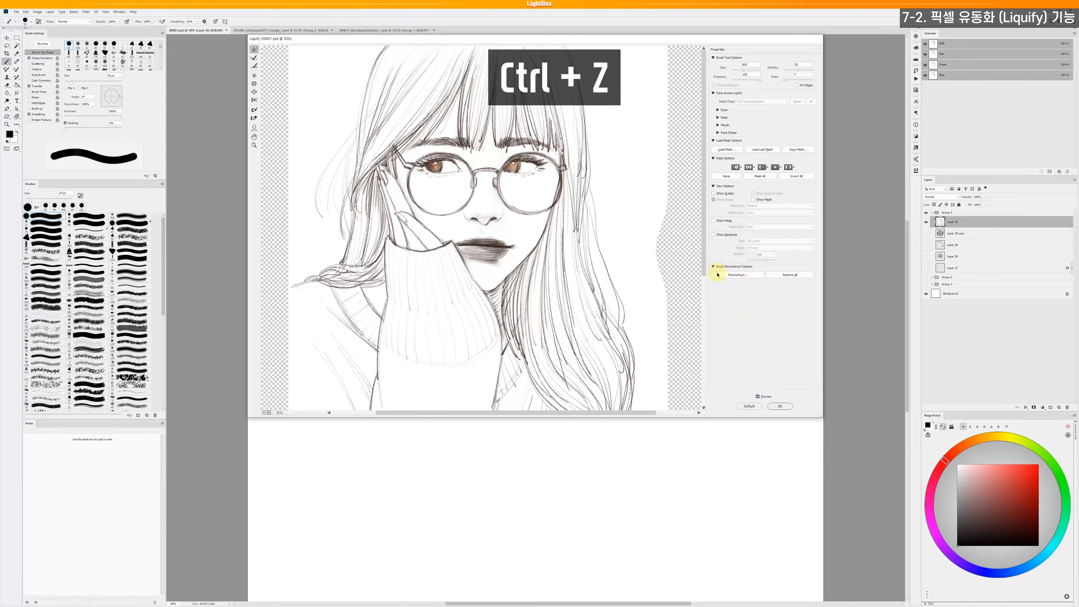
key(ctrl+z)
key(ctrl+shift+z)
key(ctrl+shift+z)
key(ctrl+shift+z)
key(ctrl+shift+z)
key(ctrl+shift+z)
key(ctrl+shift+z)
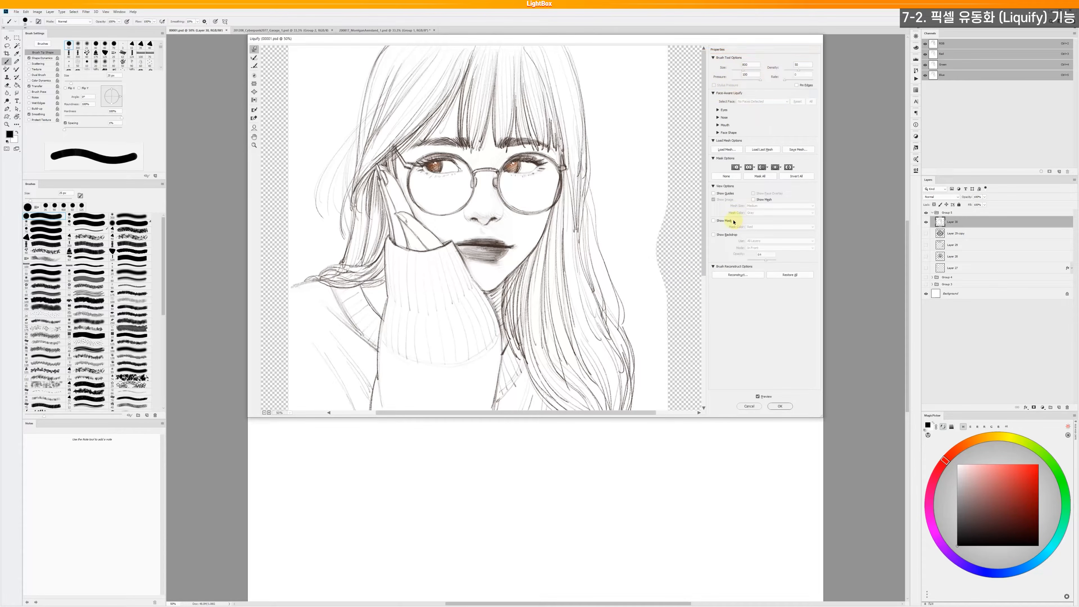
- Overlay Layer 1 as the backdrop in the Liquify preview, check its layer and mode options, and hide the backdrop again
click(720, 235)
click(780, 240)
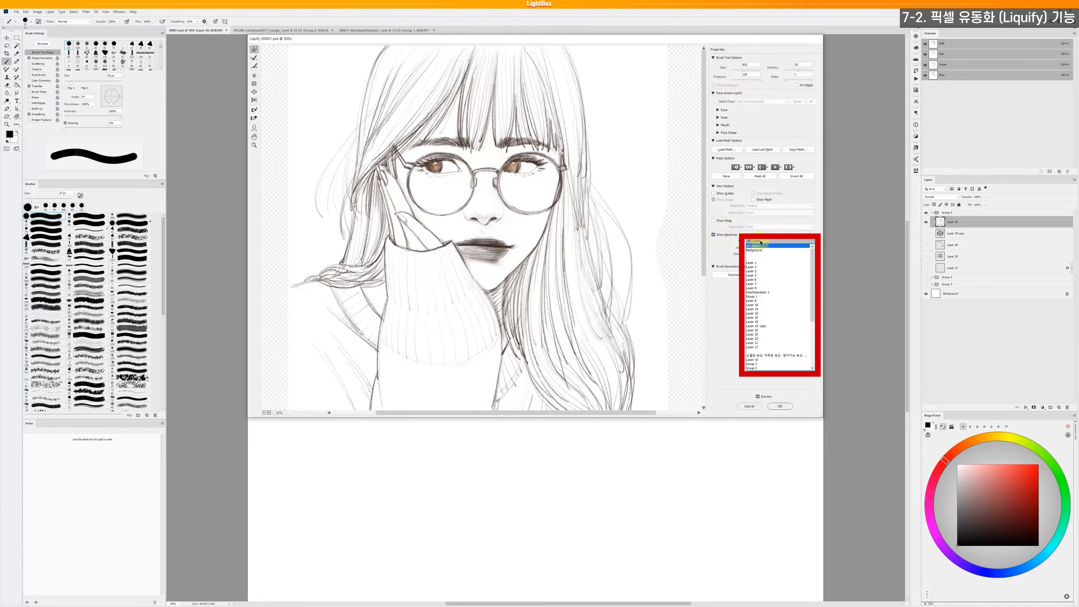
click(756, 263)
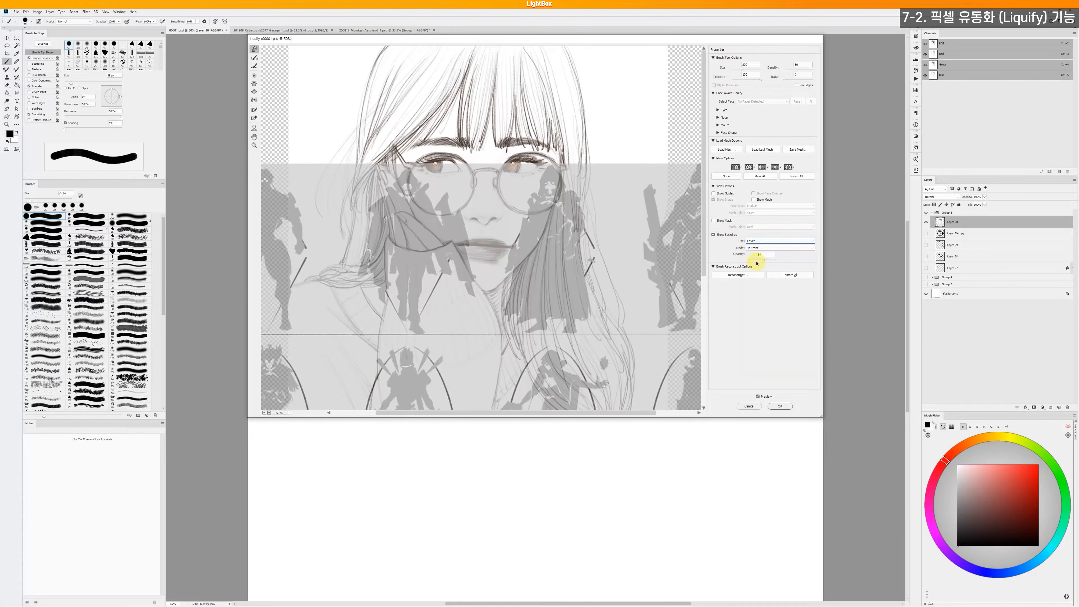
click(756, 242)
click(763, 246)
click(714, 235)
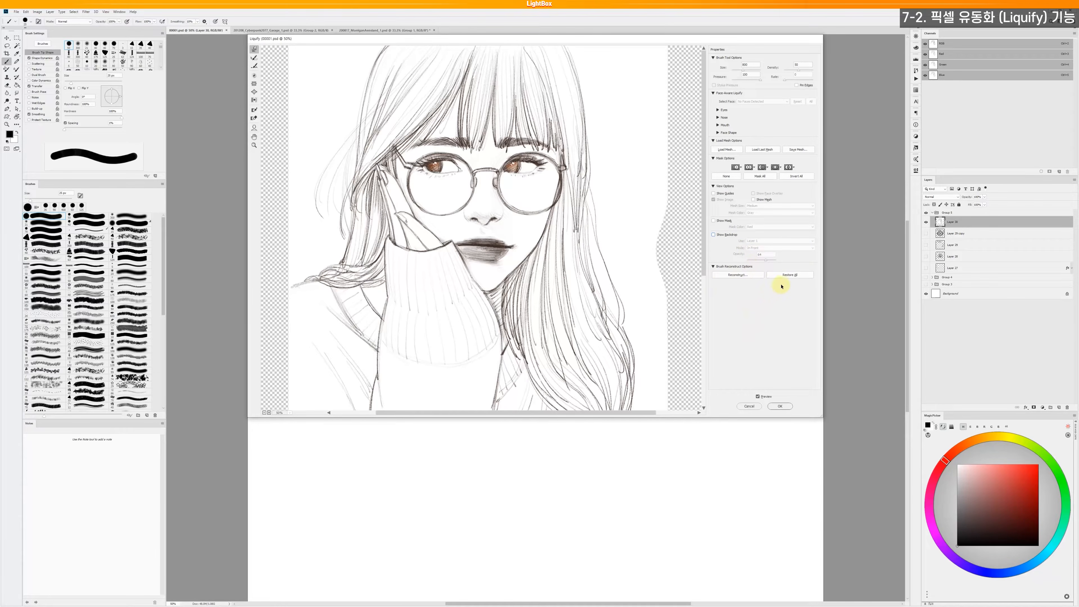
- Try warp strokes on the long hair beside the face, restoring the whole sketch after each attempt
click(789, 275)
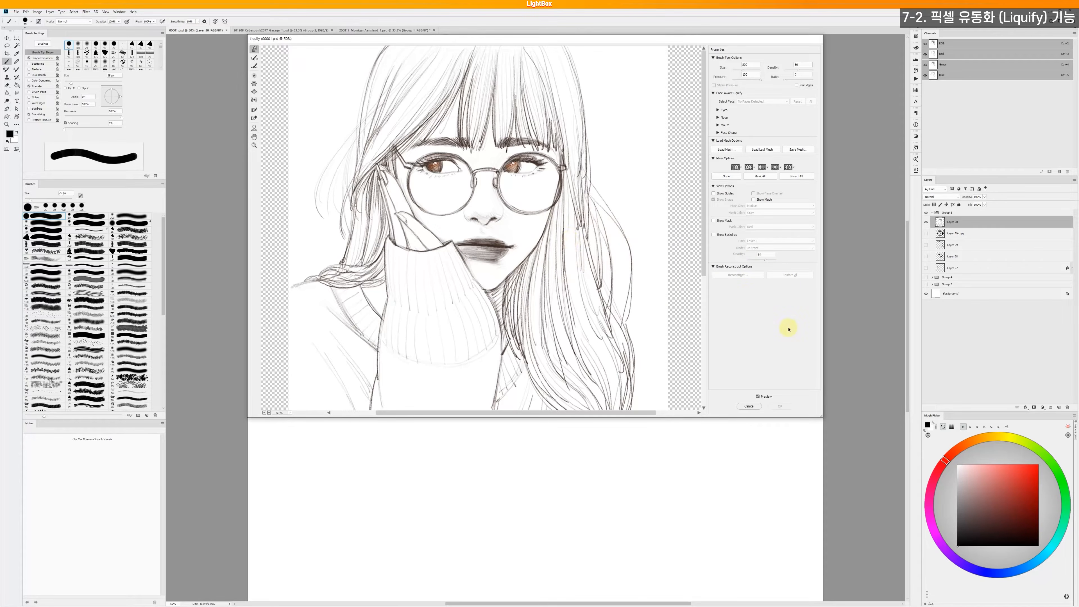
mouse_move(620, 242)
mouse_down()
mouse_move(587, 263)
mouse_move(611, 287)
mouse_up()
drag(615, 216, 602, 222)
click(785, 279)
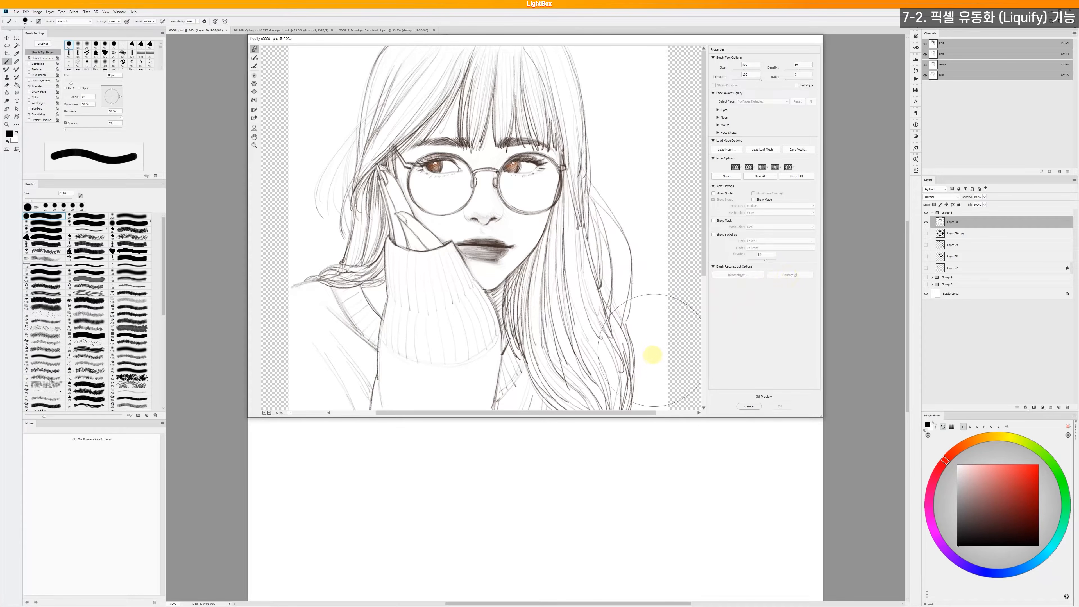
mouse_move(617, 294)
mouse_down()
mouse_move(565, 362)
mouse_move(567, 377)
mouse_up()
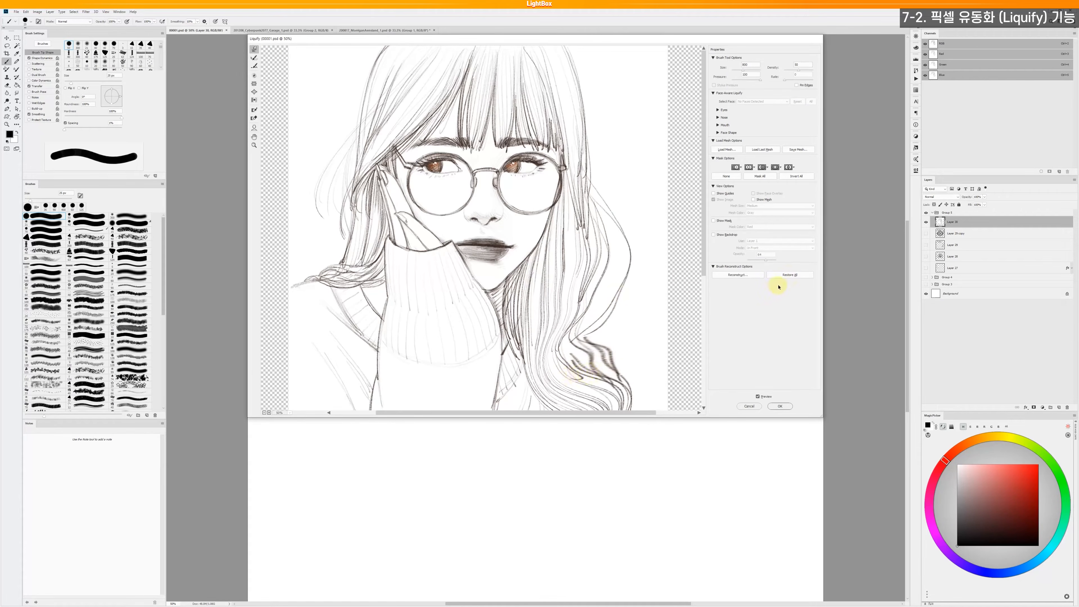
click(786, 275)
- Push the outer hair strands and the sweater cuff edge inward with short warp strokes and apply the Liquify filter
drag(619, 251, 603, 257)
drag(615, 213, 605, 209)
drag(628, 277, 613, 284)
drag(481, 313, 468, 321)
click(786, 407)
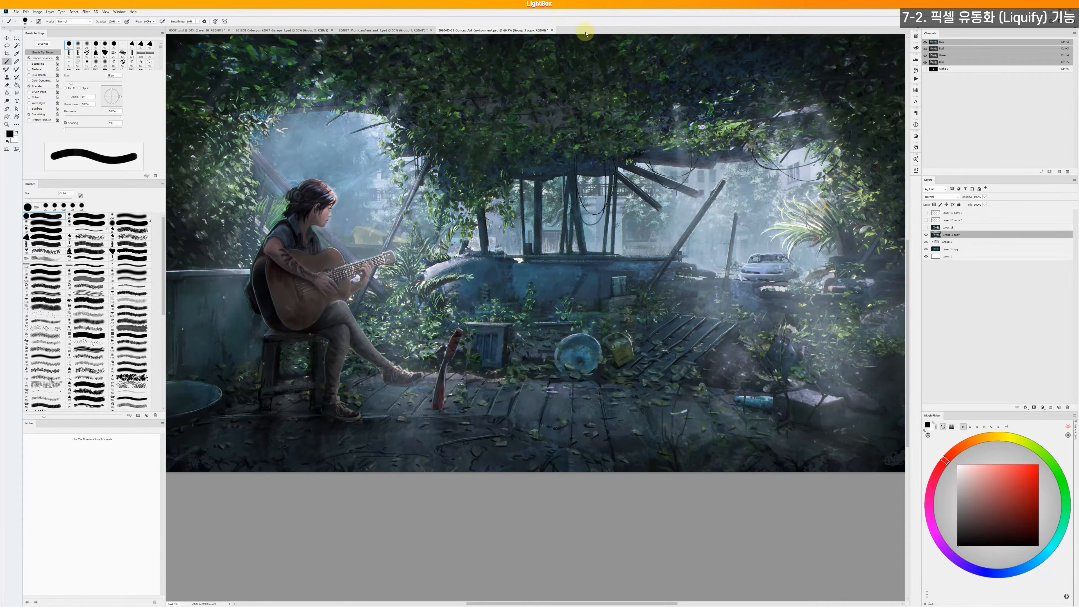
click(390, 33)
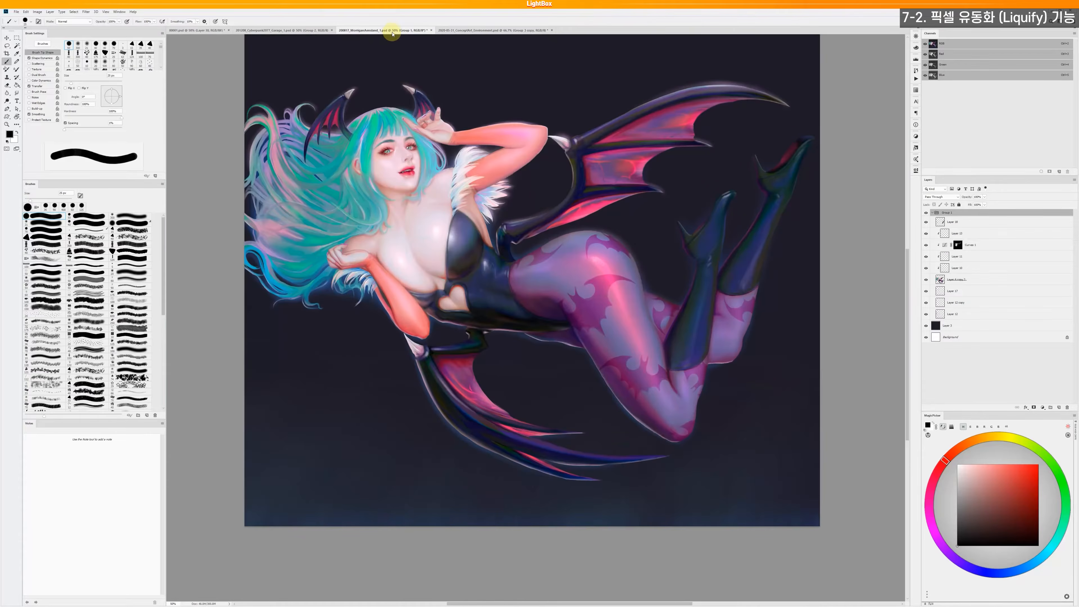
click(283, 31)
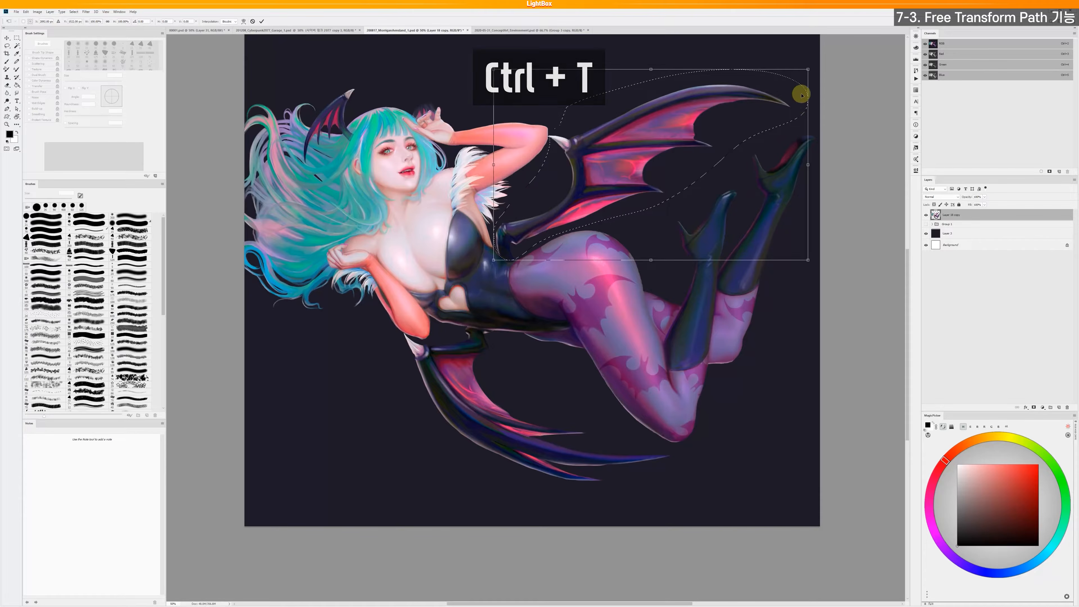
- Try distorting the selected upper wing with Free Transform by pulling its outer corners toward the body
ctrl+drag(808, 69, 767, 83)
ctrl+drag(787, 171, 752, 174)
ctrl+drag(772, 264, 690, 250)
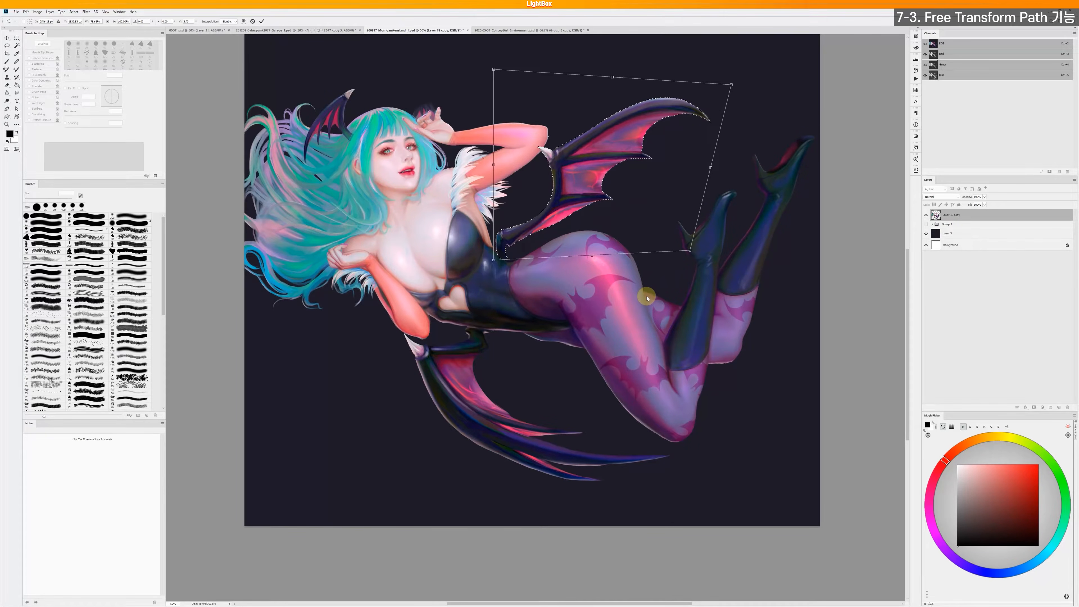
key(Escape)
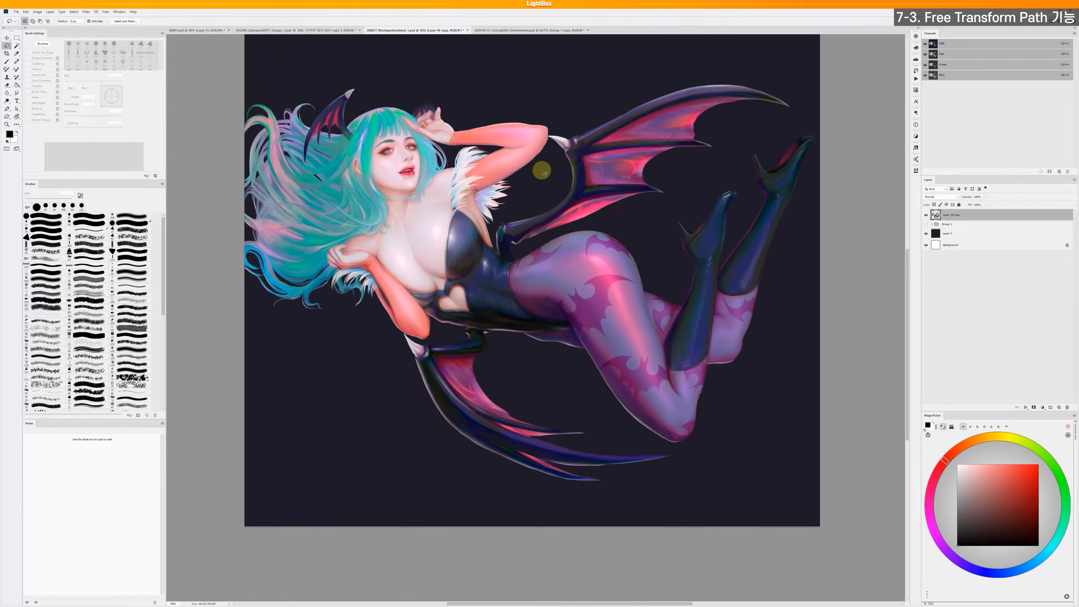
- Lasso the upper wing, cut it onto its own layer and move it back into its original place
mouse_move(550, 137)
mouse_down()
mouse_move(493, 238)
mouse_move(510, 260)
mouse_move(705, 169)
mouse_move(792, 80)
mouse_move(579, 114)
mouse_up()
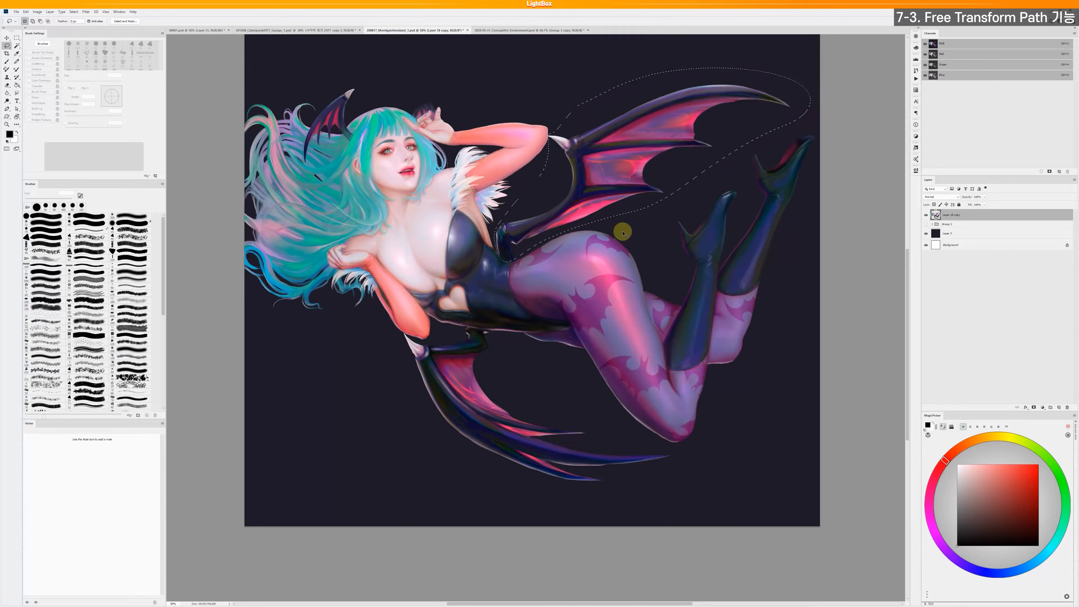
key(ctrl+x)
key(ctrl+v)
mouse_move(505, 339)
mouse_down()
mouse_move(645, 228)
mouse_move(620, 240)
mouse_up()
- Warp the wing layer, stretching its tip up and outward and bending its lower edge, and commit the transform
key(ctrl+t)
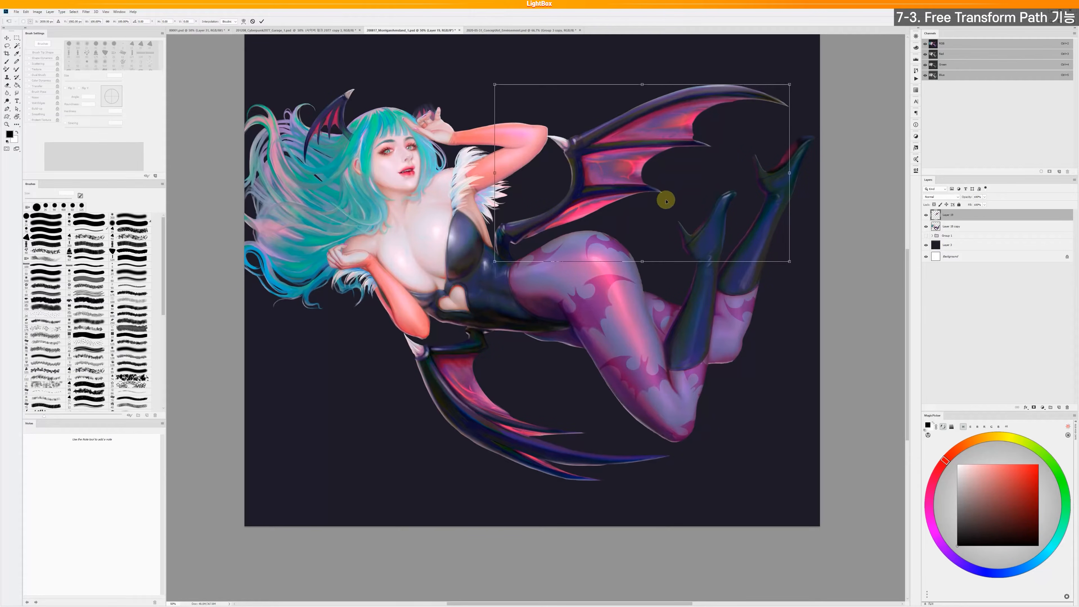
right_click(625, 181)
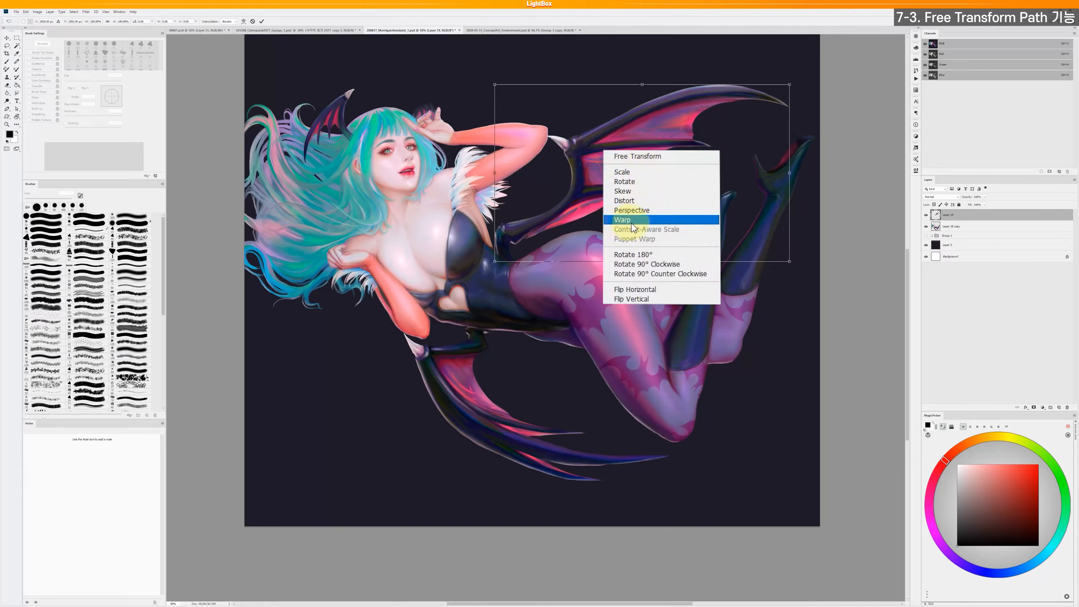
click(639, 220)
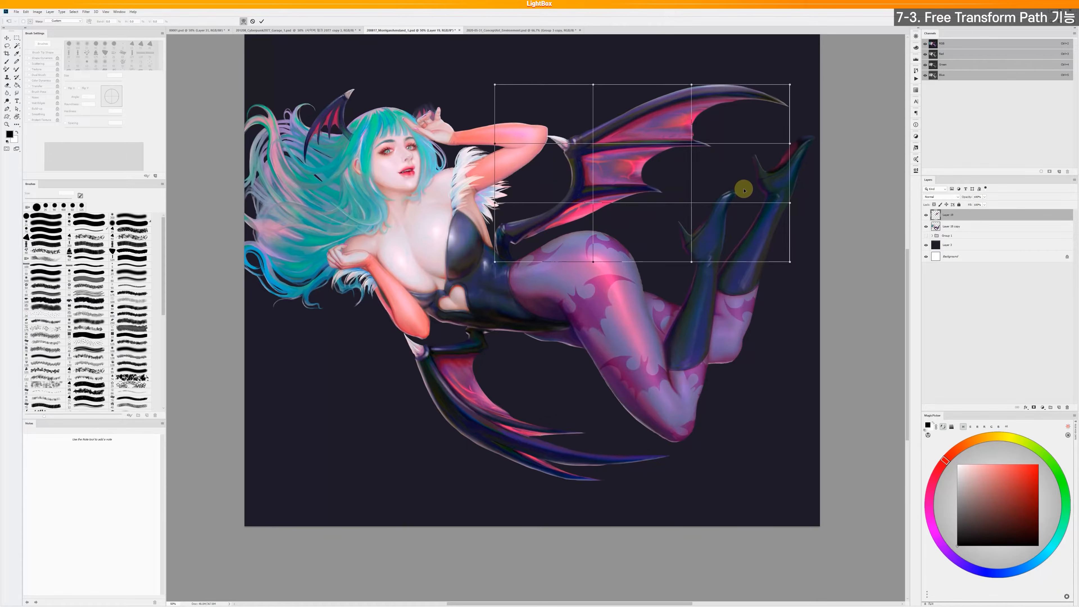
drag(770, 113, 807, 48)
drag(785, 255, 722, 213)
drag(626, 239, 638, 245)
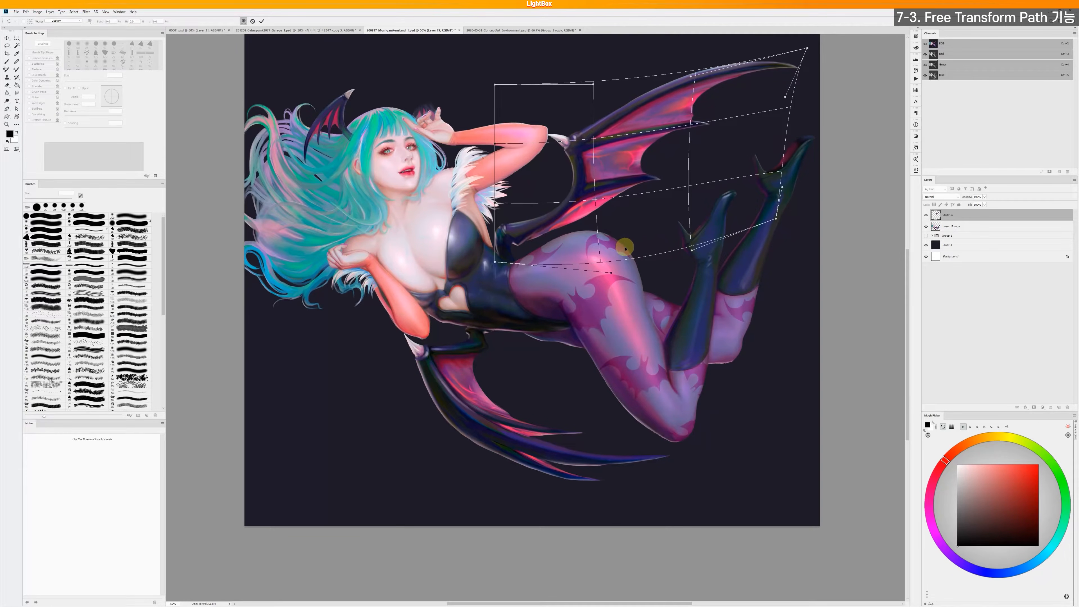
key(Return)
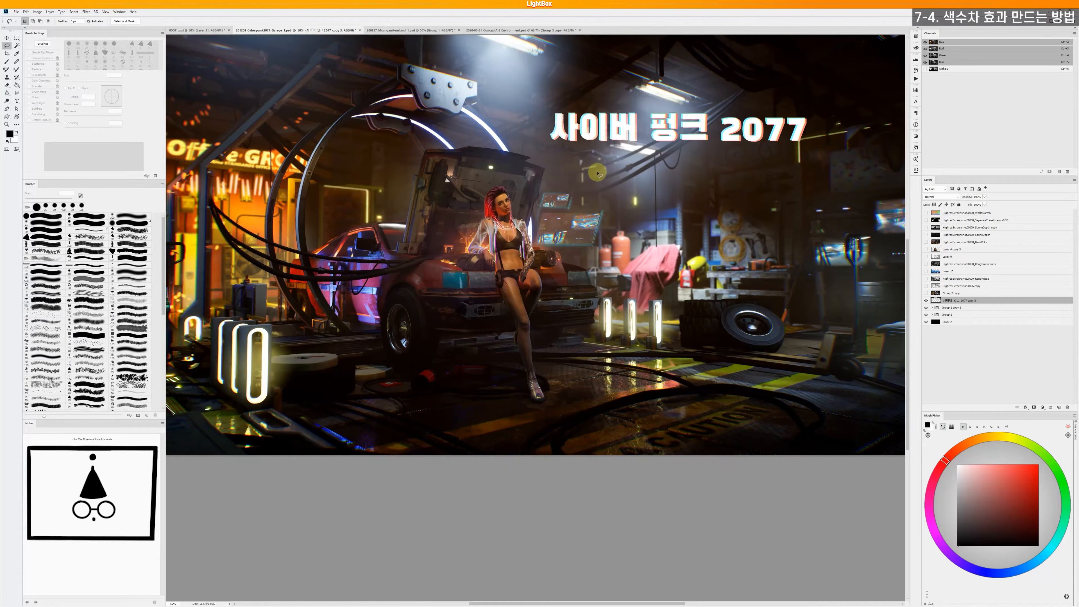
- Examine the colour fringing on the "사이버 펑크 2077" title and the ceiling lights up close in the garage illustration
scroll(574, 73, up, 3)
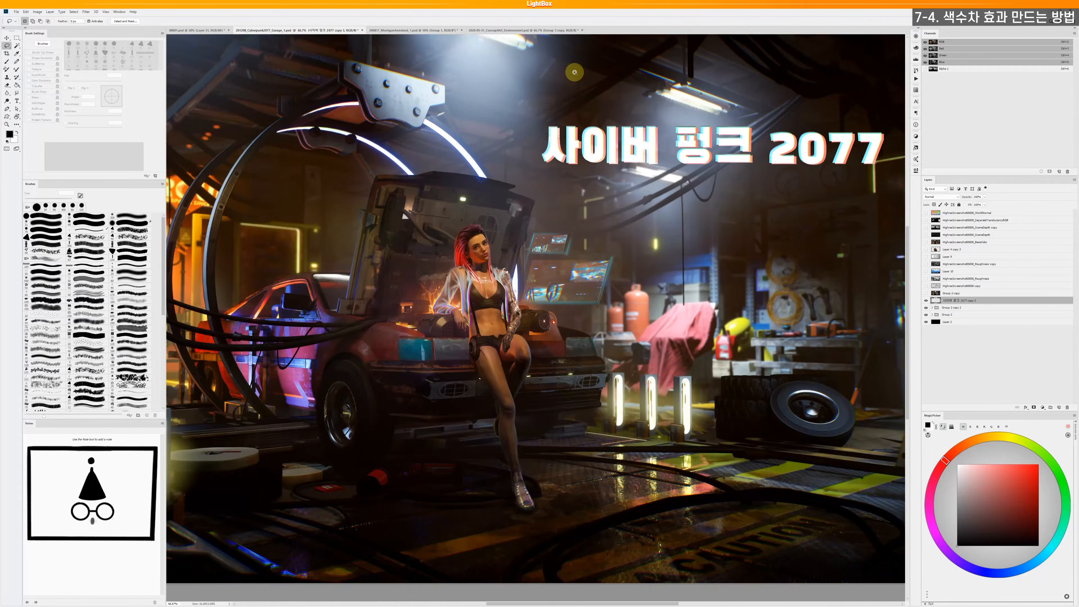
drag(592, 106, 616, 215)
drag(760, 223, 516, 214)
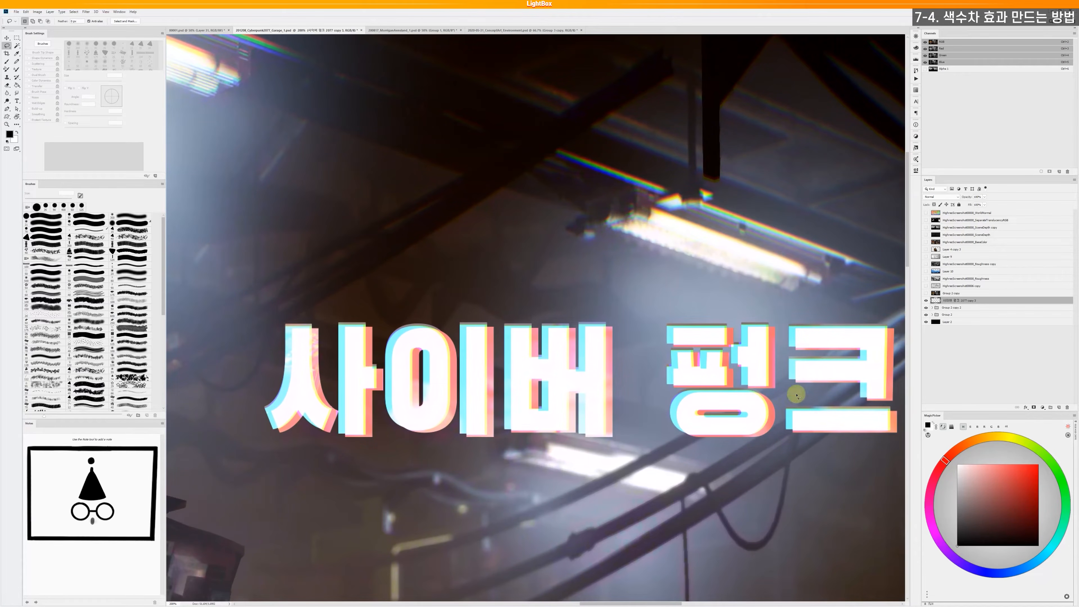
drag(655, 458, 665, 390)
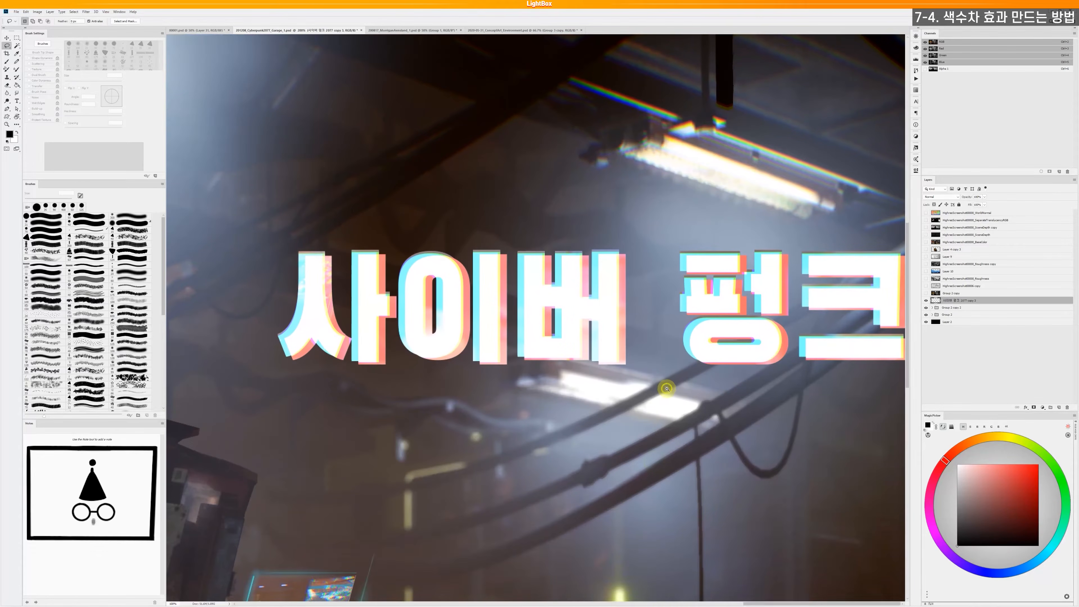
scroll(665, 390, down, 3)
drag(657, 444, 650, 214)
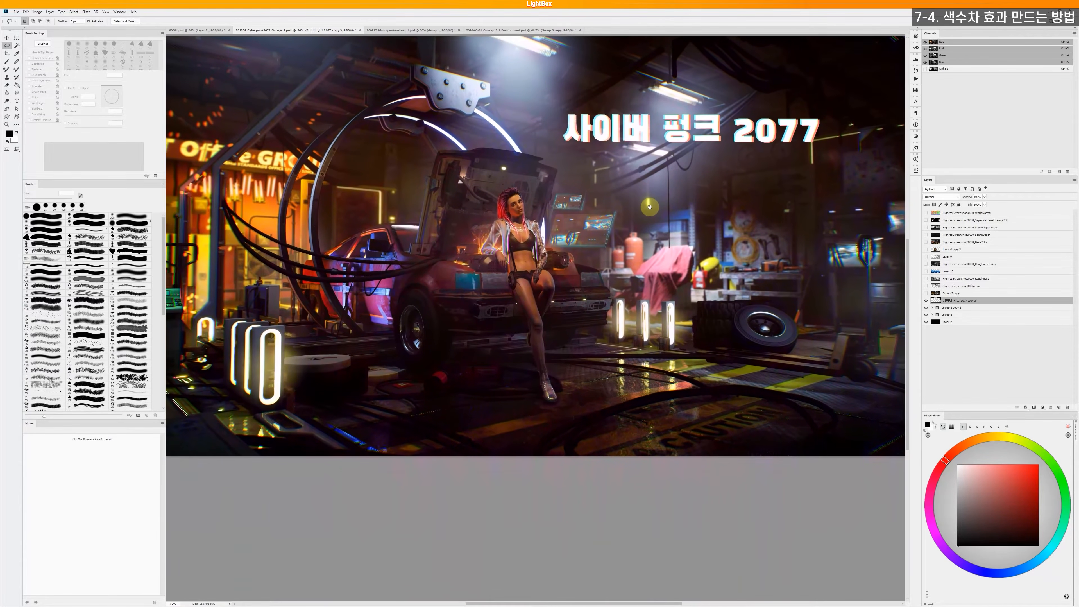
- Switch to the winged woman illustration and make sure its colour channels are displayed
click(424, 30)
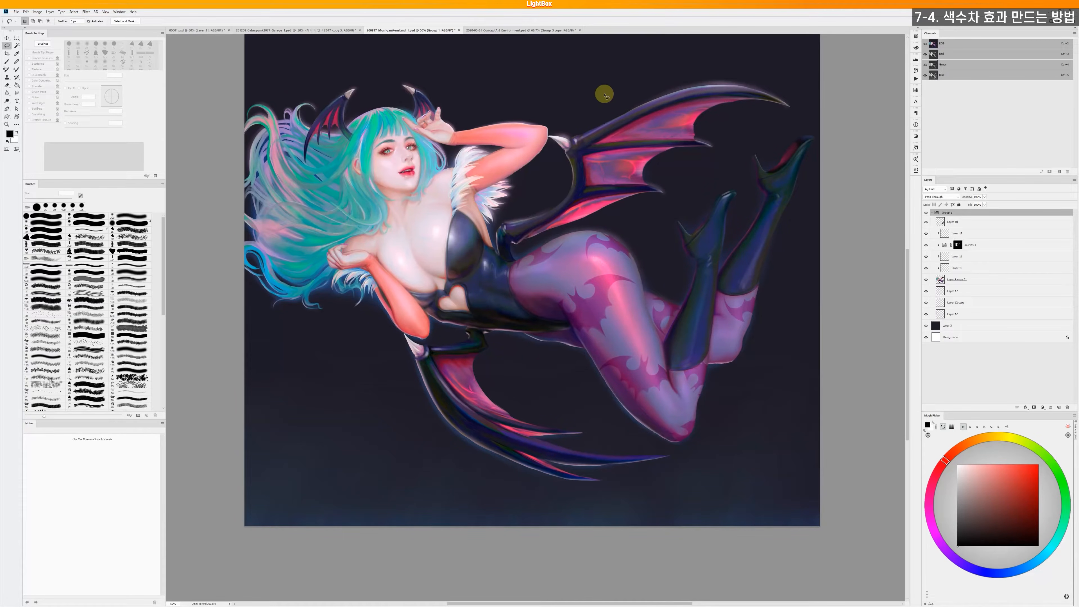
double_click(928, 33)
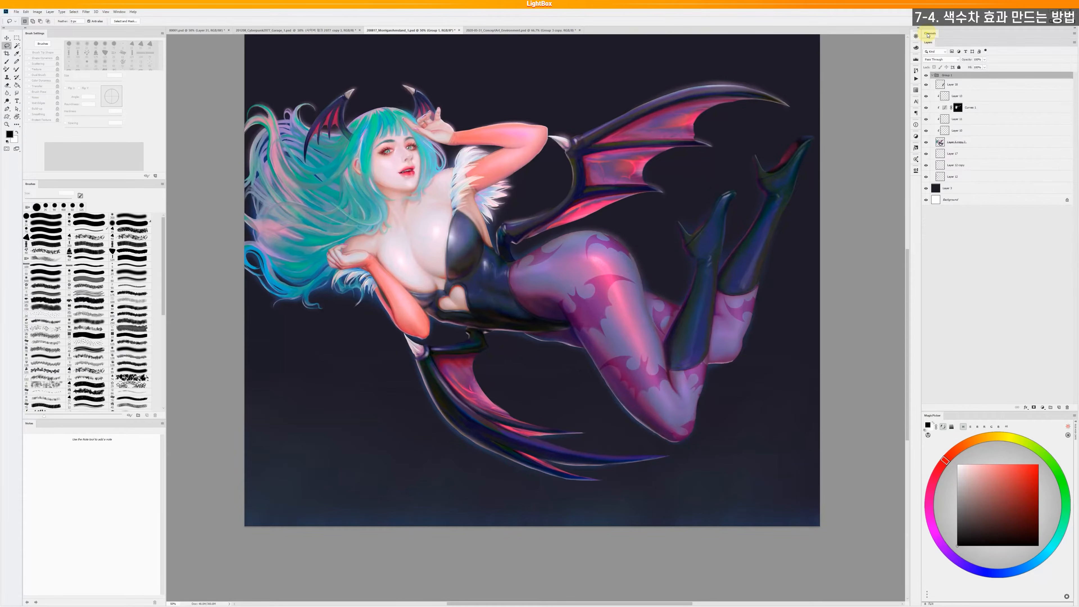
click(929, 34)
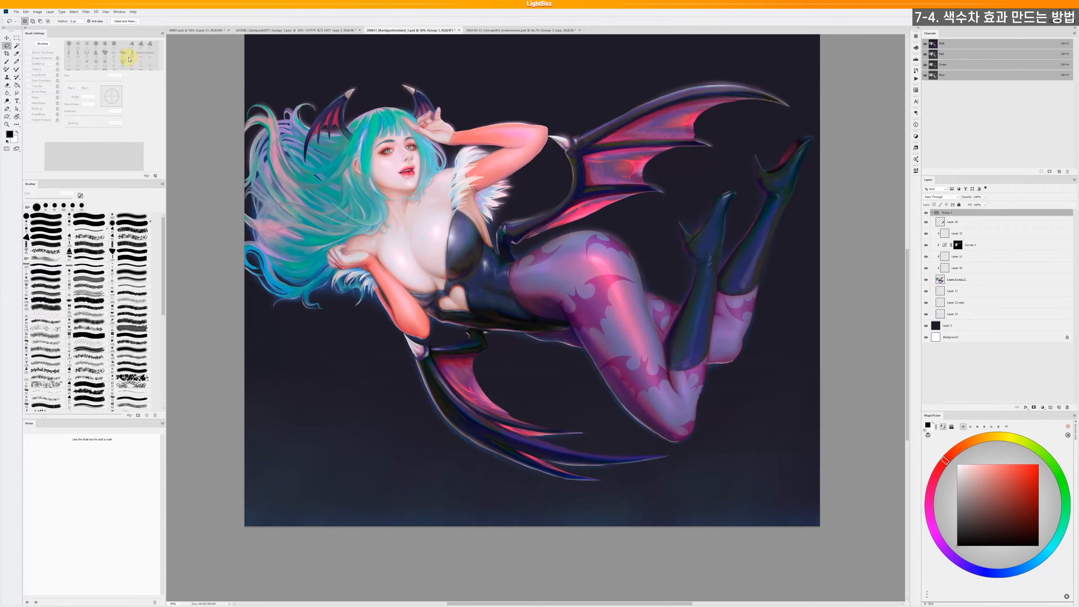
click(120, 12)
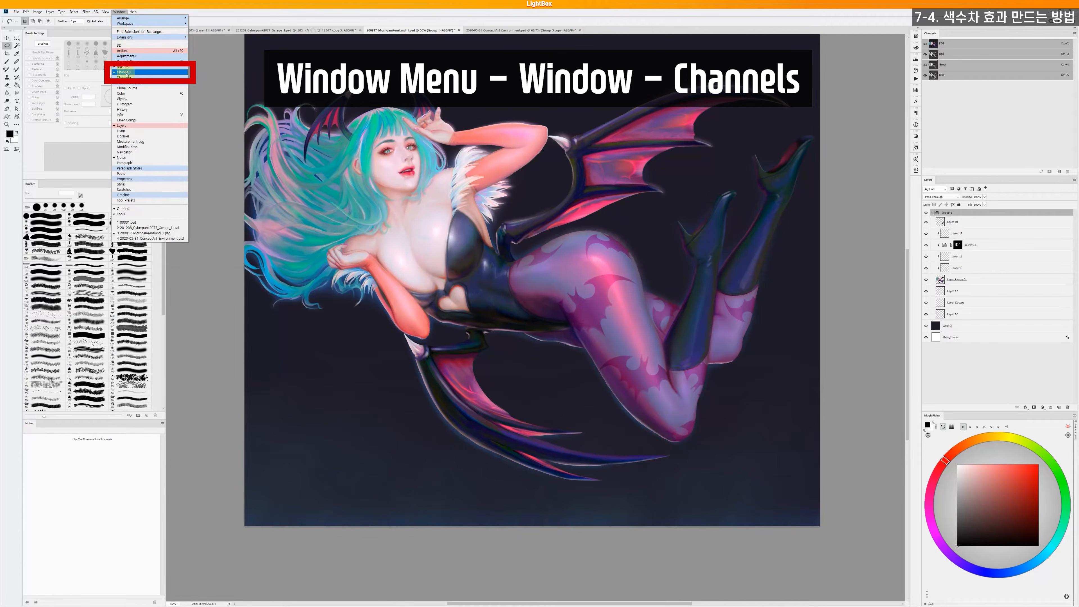
click(211, 73)
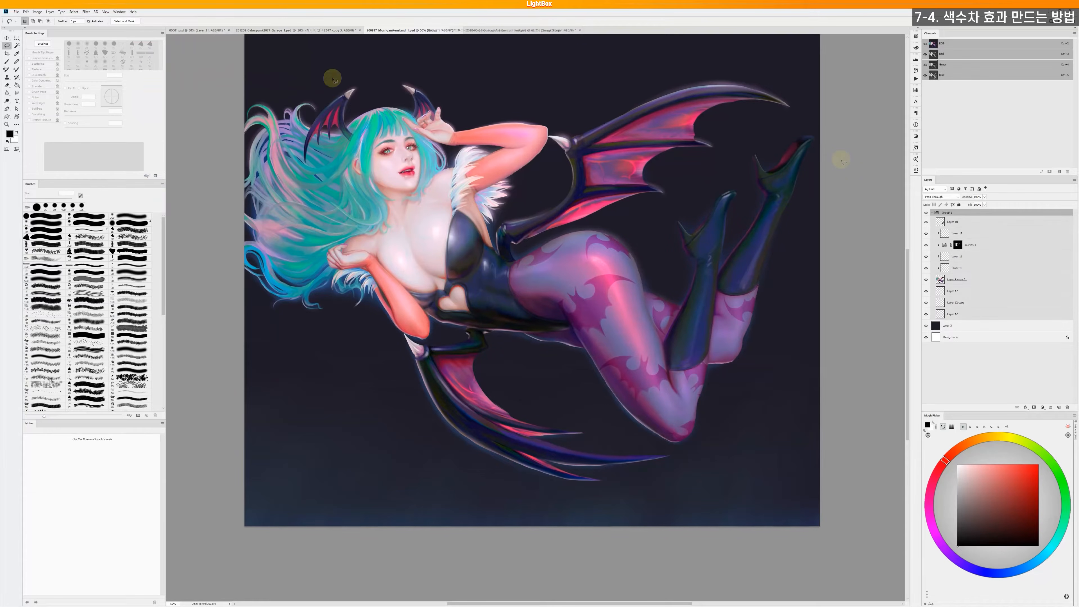
- Go through the individual layers of Group 1 and the dark backdrop layer beneath it
click(986, 222)
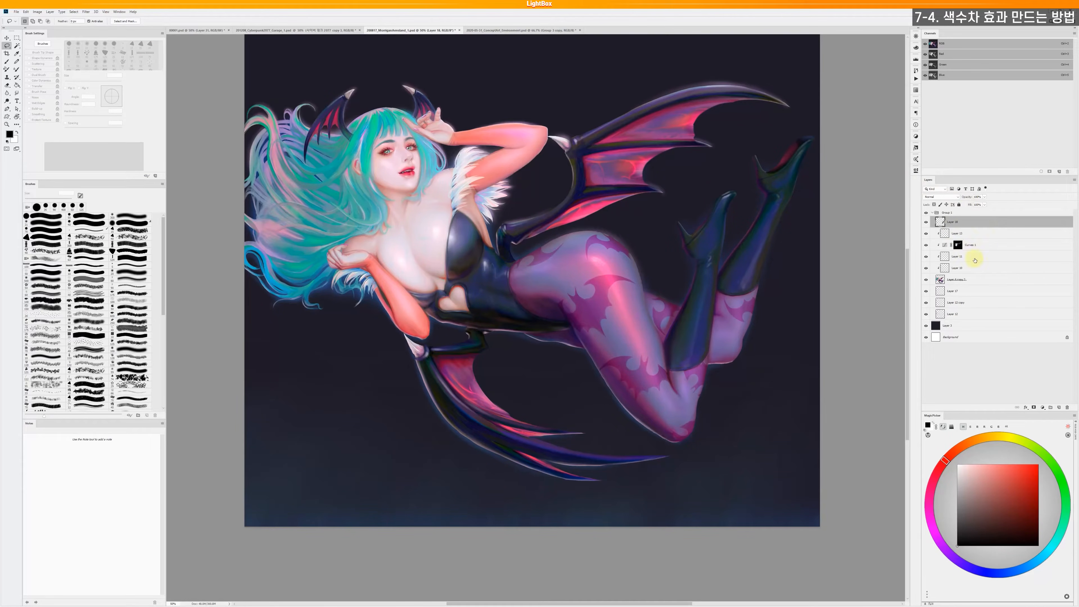
click(970, 326)
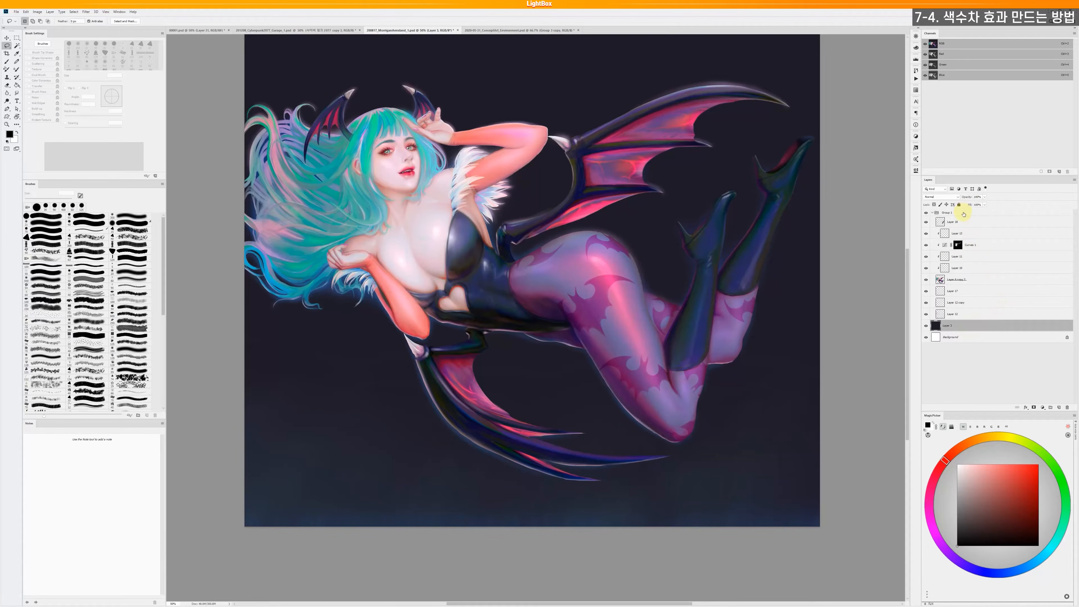
click(969, 226)
click(971, 235)
click(981, 246)
click(985, 258)
click(984, 269)
click(979, 303)
click(979, 315)
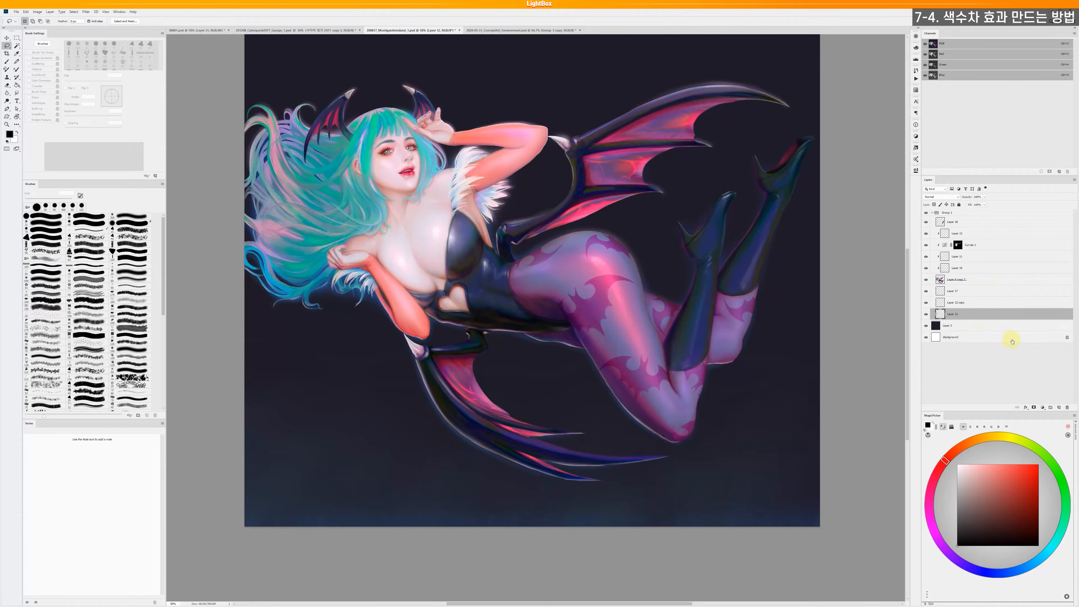
- Duplicate Group 1 together with the dark backdrop layer and merge the copies into a single layer
click(1002, 325)
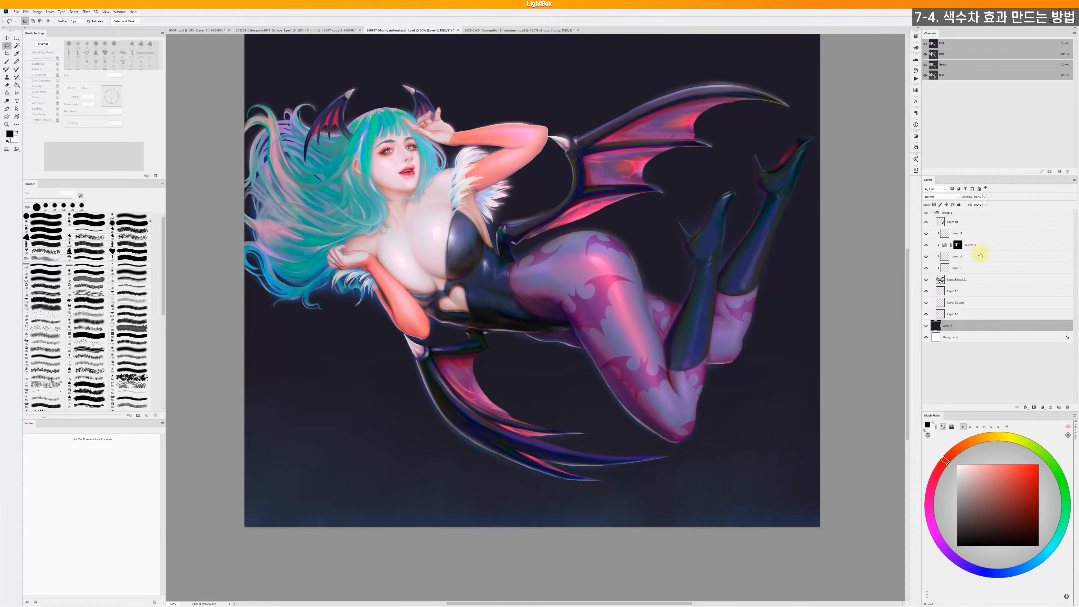
shift+click(973, 214)
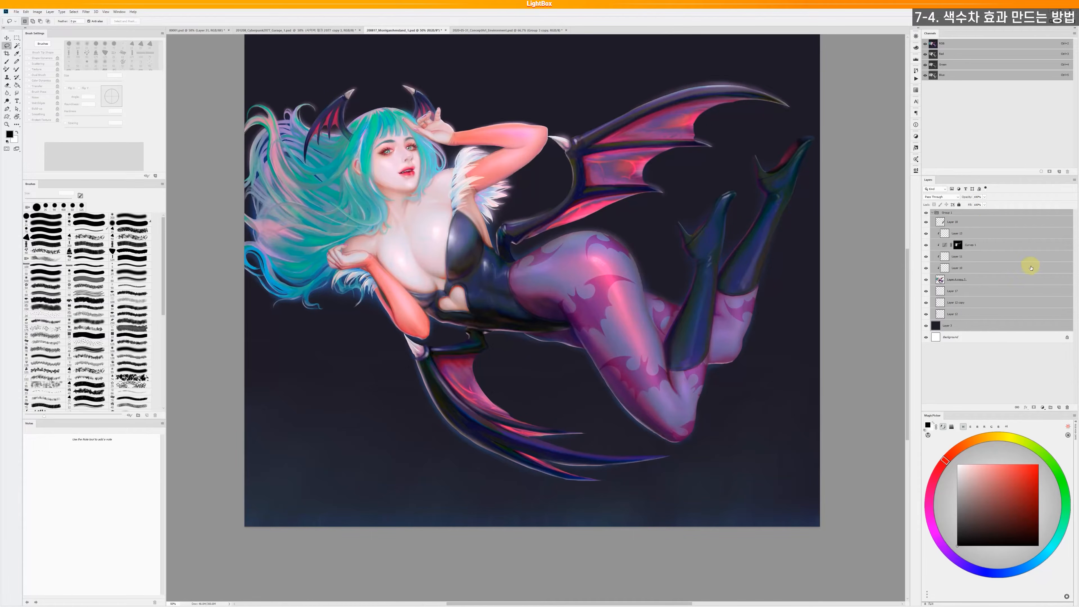
drag(1032, 326, 1059, 409)
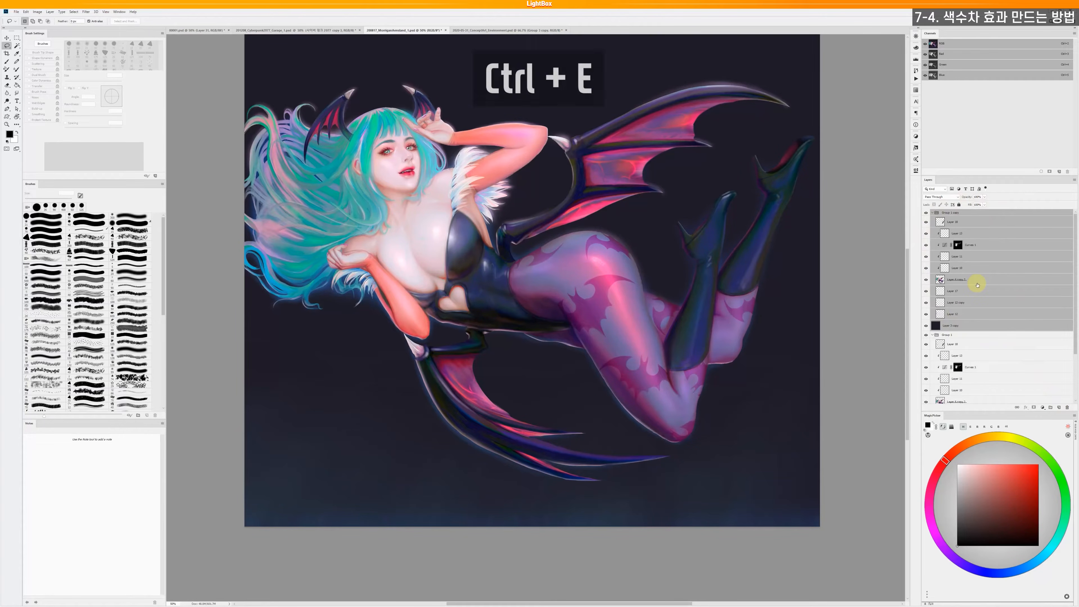
key(ctrl+e)
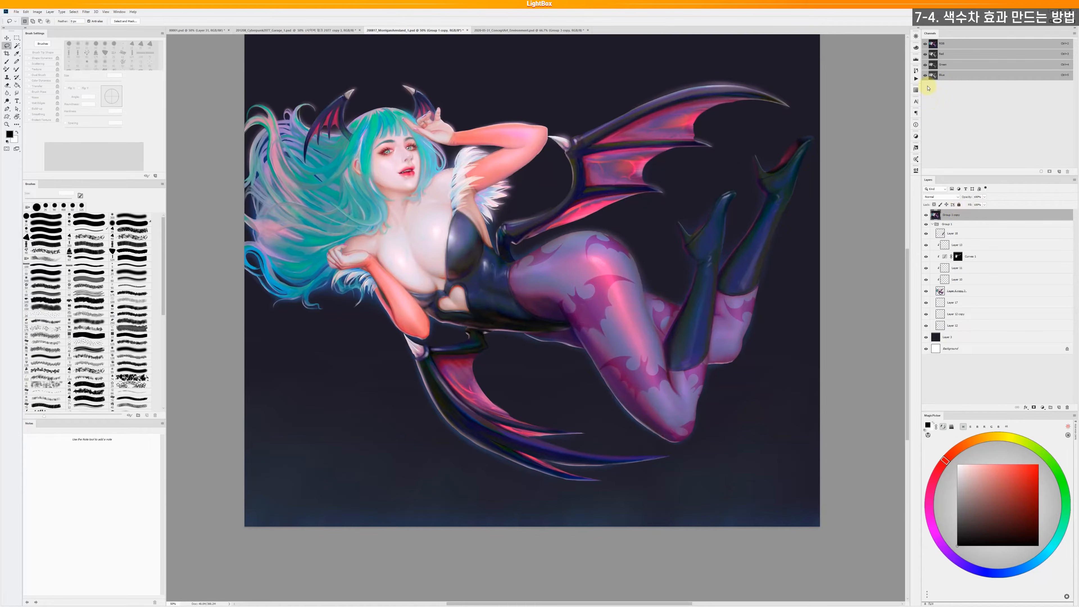
- Start recording a new action named "색수차" in the "자주쓰는 액션" action set
click(915, 78)
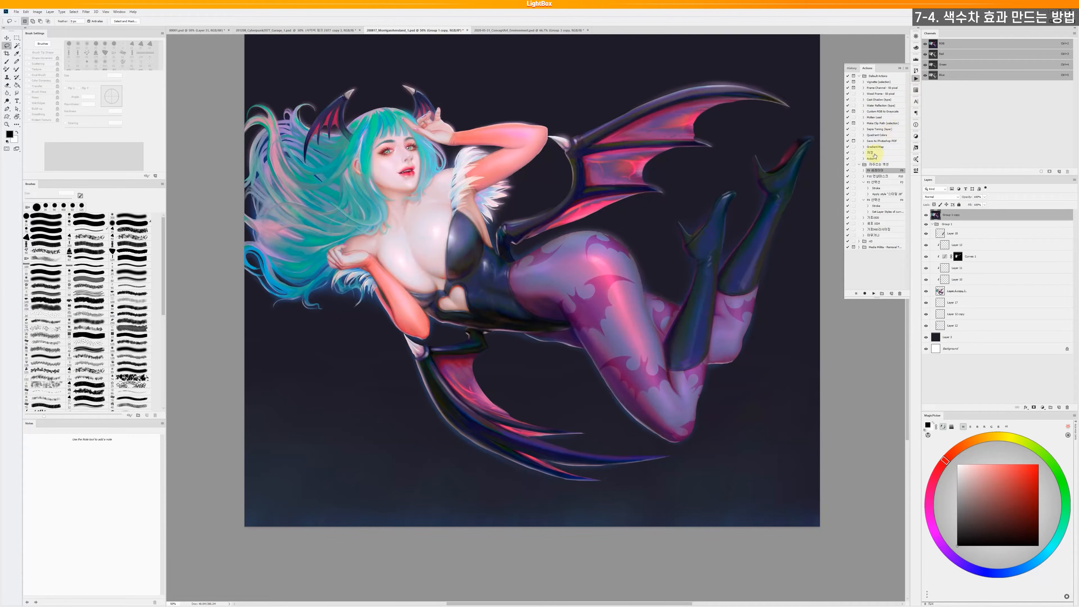
click(891, 294)
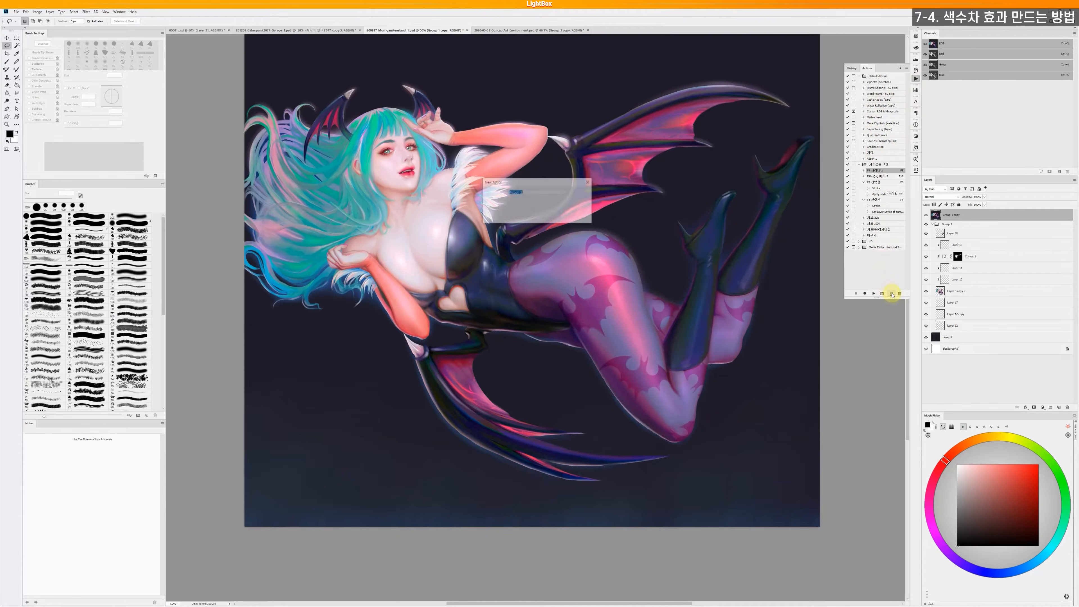
text(to)
key(BackSpace)
key(BackSpace)
text(색수차)
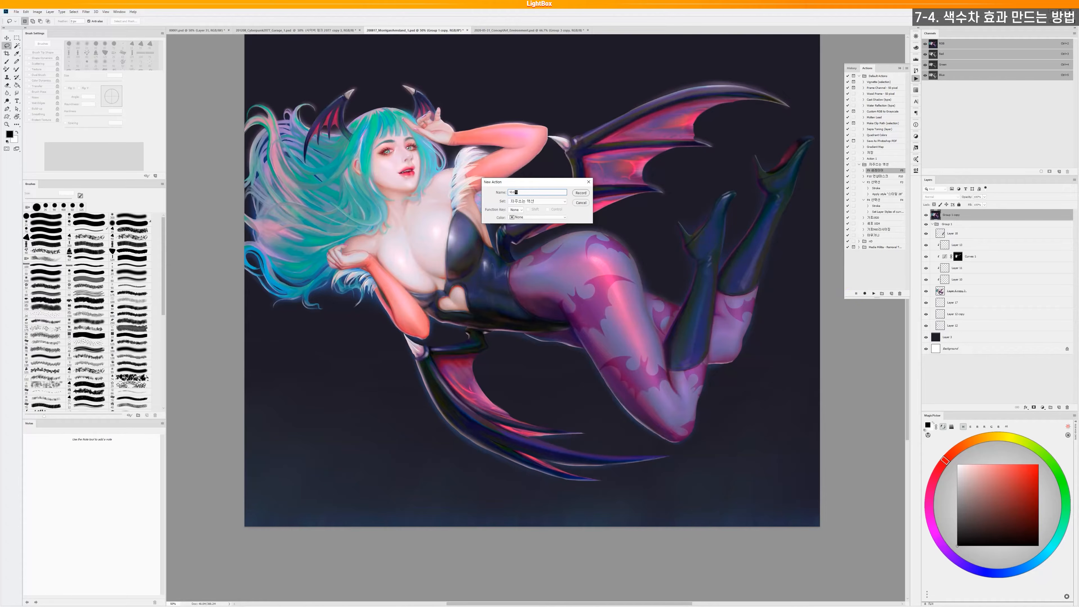
click(581, 193)
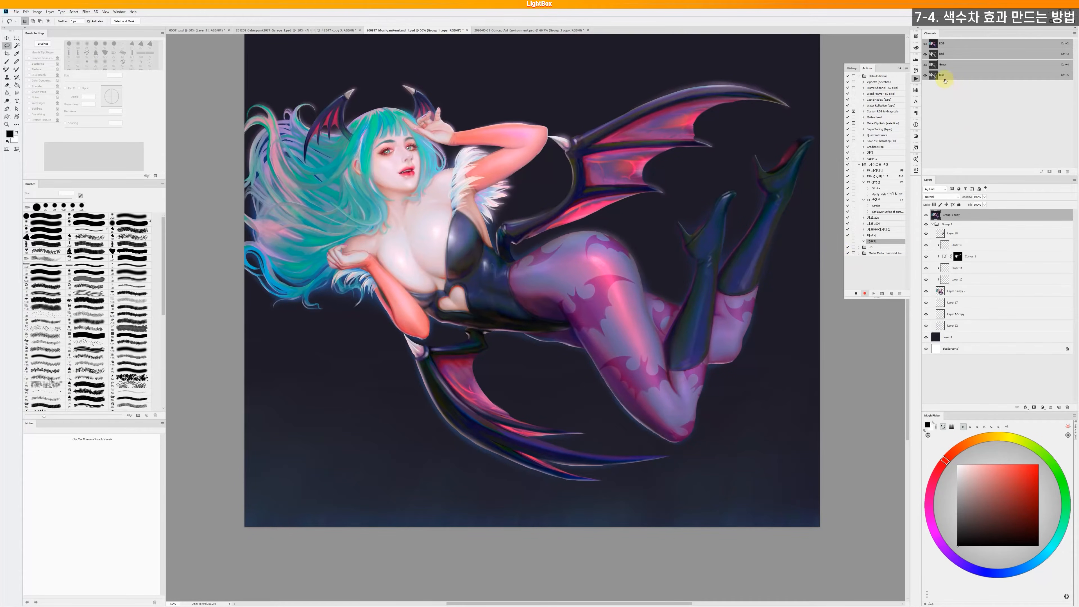
- Select the red channel of the merged copy and enlarge it very slightly from a corner with Free Transform
click(953, 54)
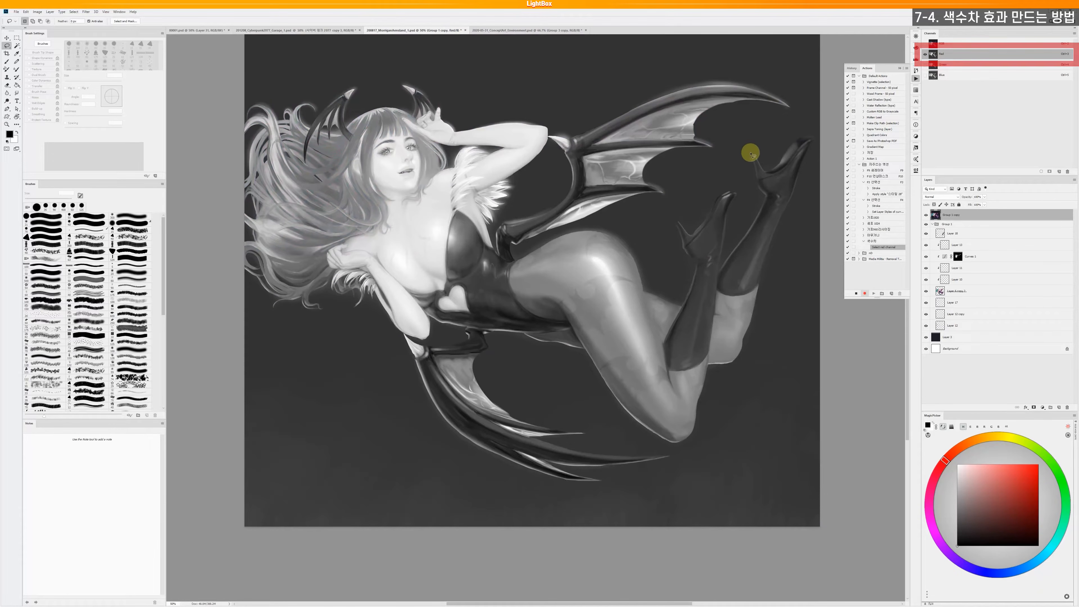
key(ctrl+a)
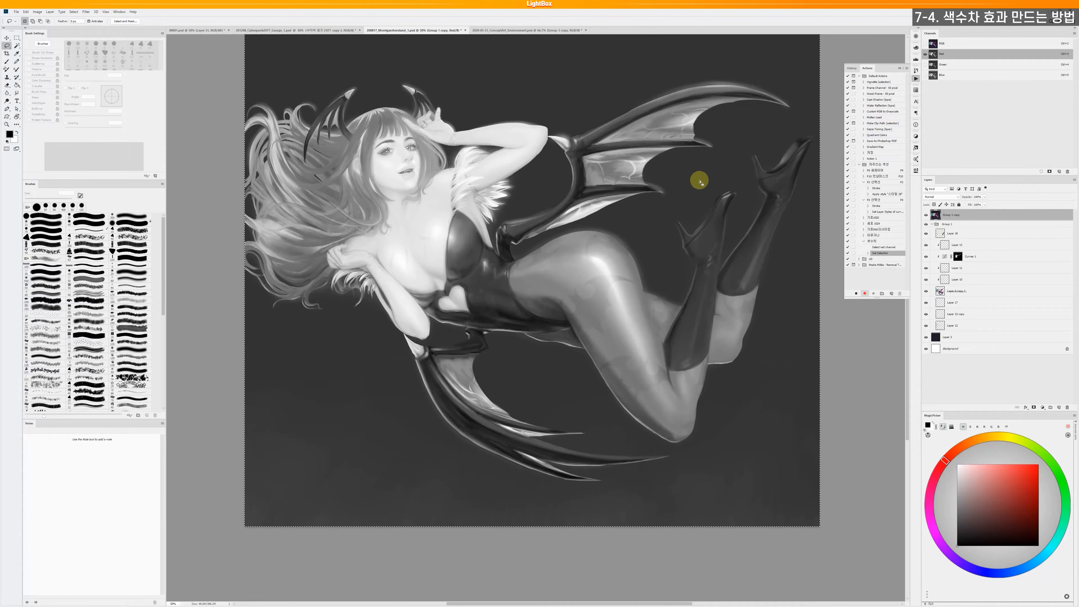
key(ctrl+t)
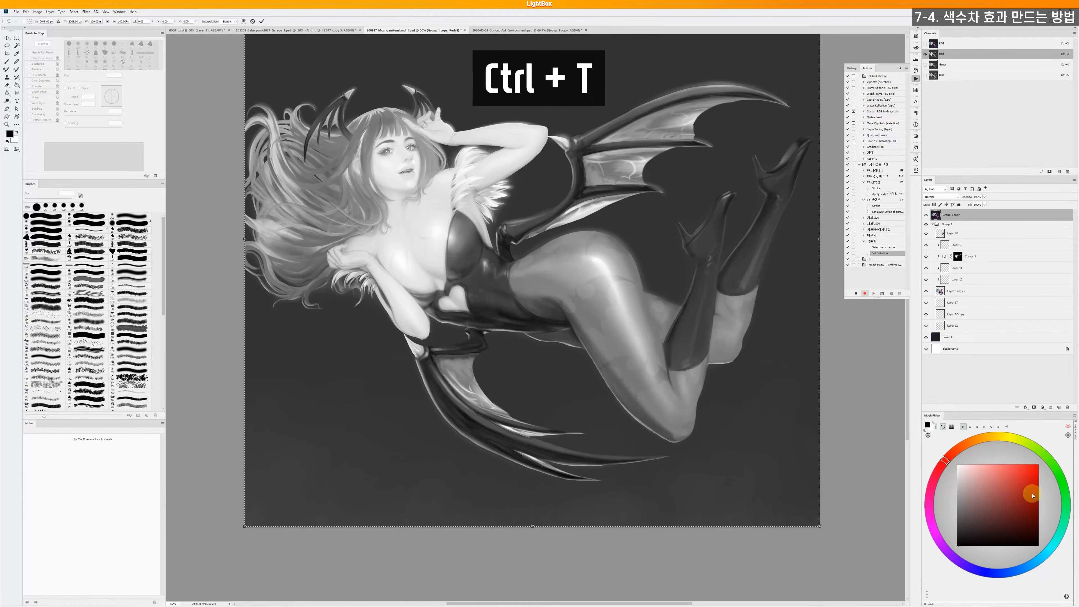
drag(819, 526, 543, 291)
drag(821, 528, 821, 528)
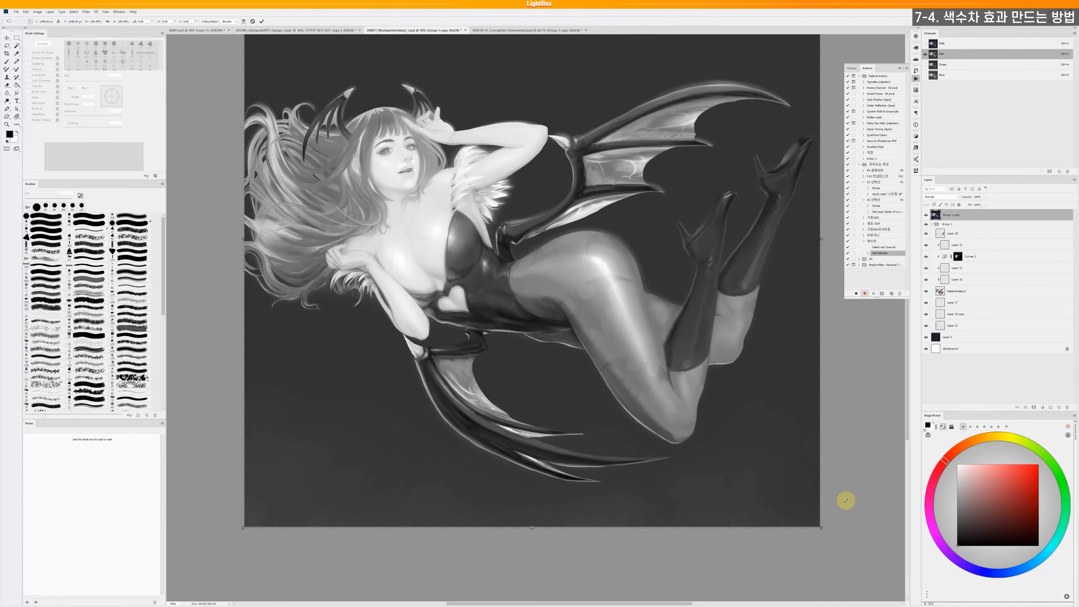
key(Return)
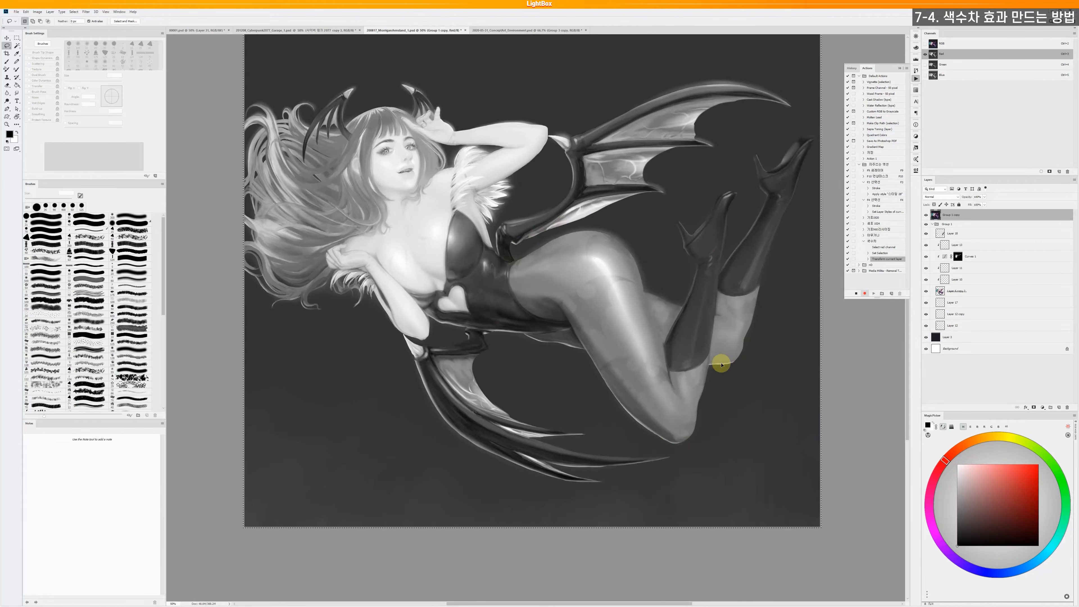
- Select the green channel and stretch the whole canvas area slightly wider with Free Transform
click(957, 65)
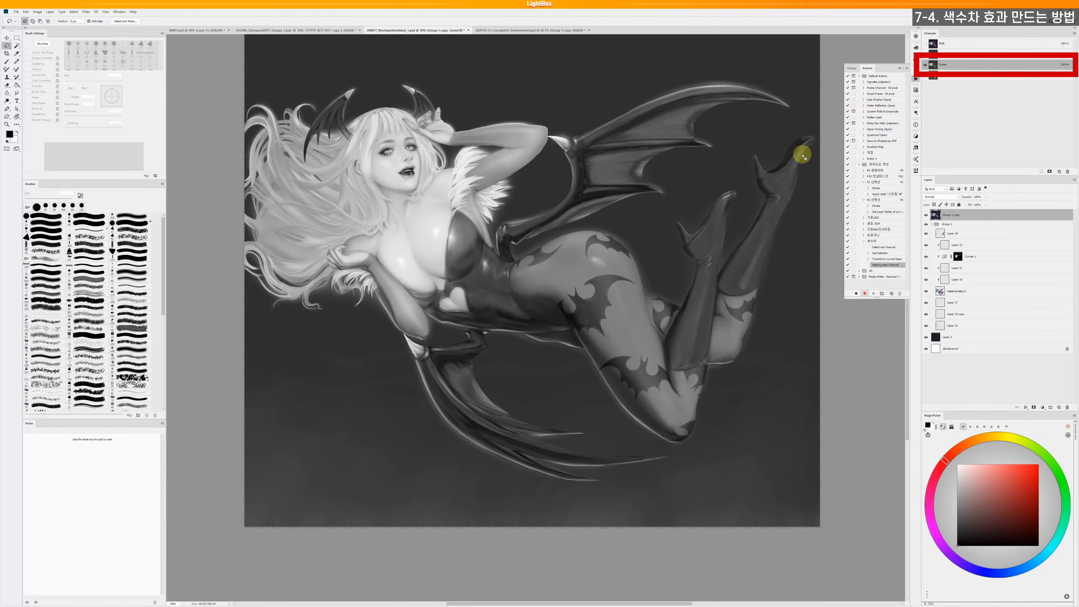
key(ctrl+a)
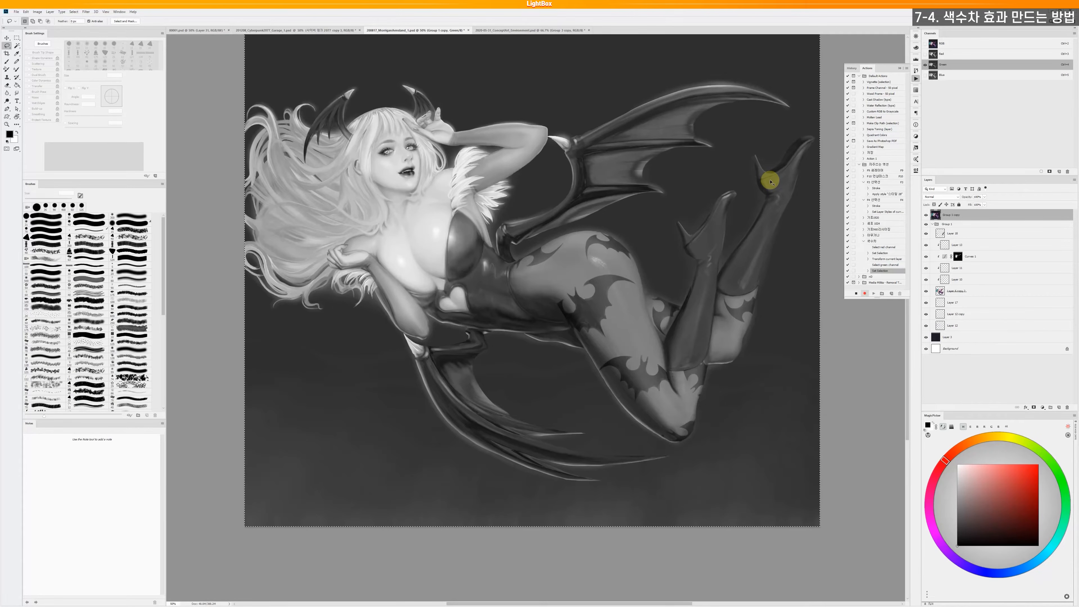
key(ctrl+t)
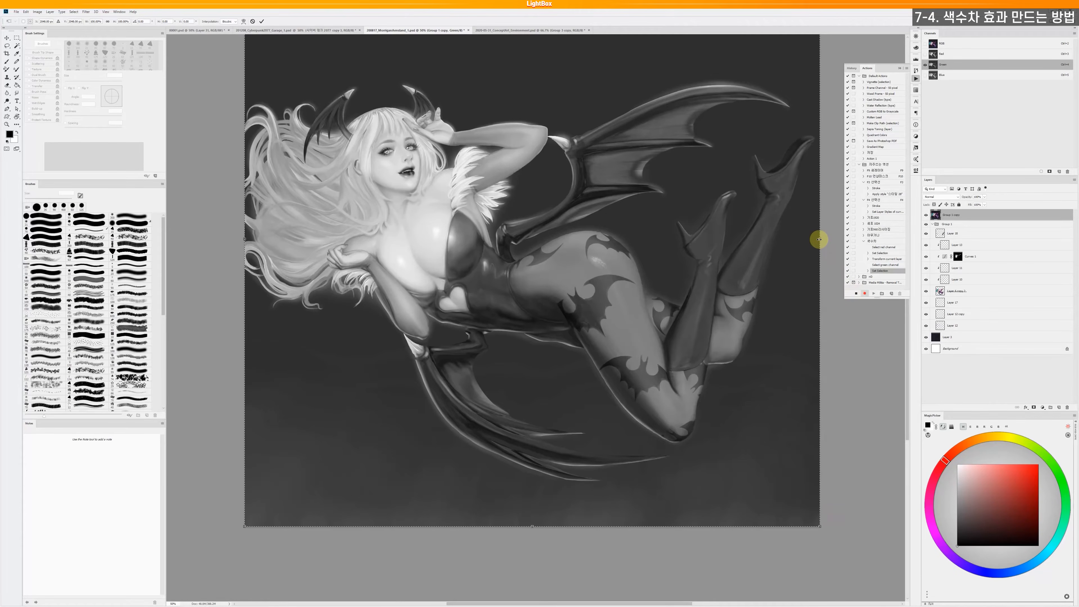
drag(819, 239, 821, 239)
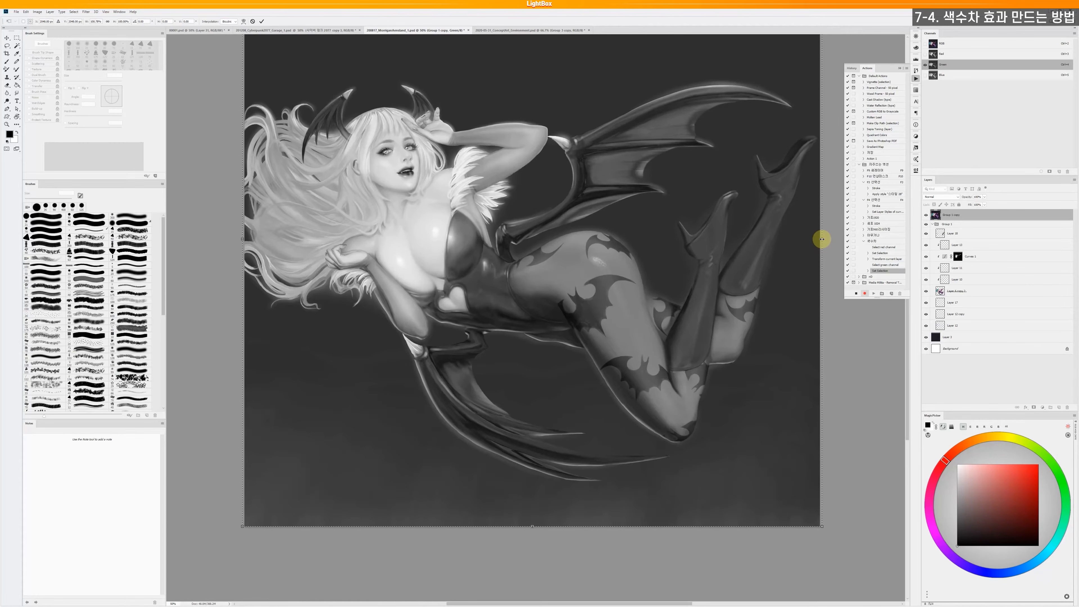
key(Return)
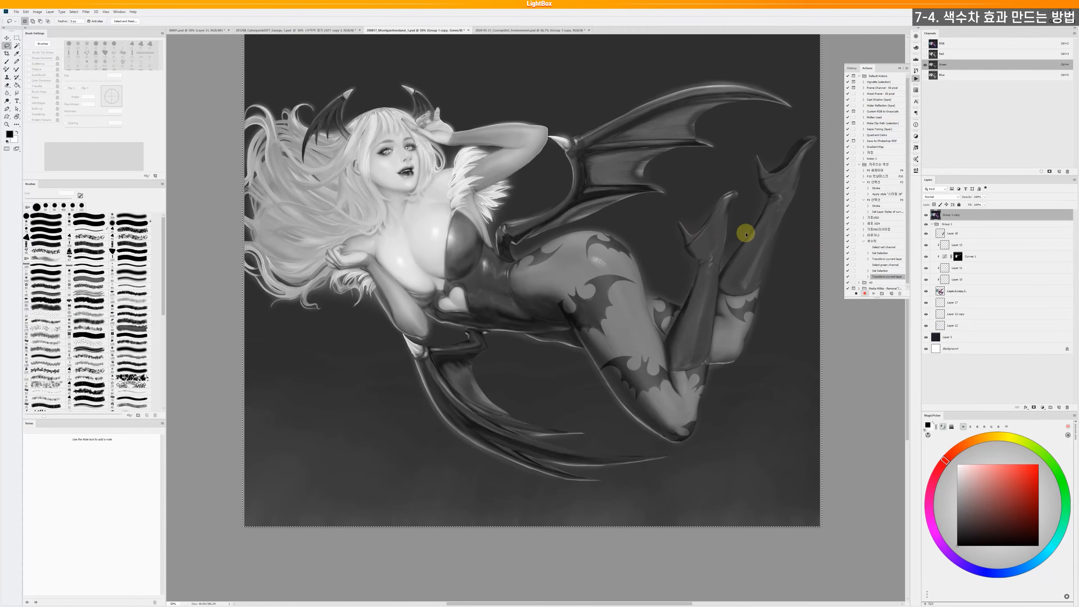
- Select the blue channel and stretch the whole canvas area slightly taller with Free Transform
click(966, 76)
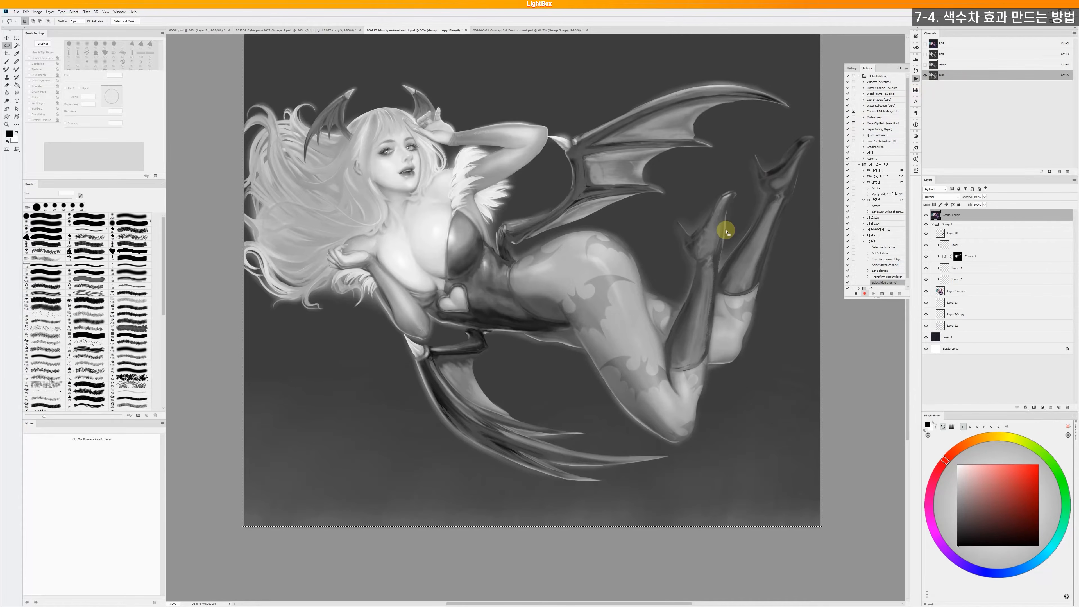
key(ctrl+a)
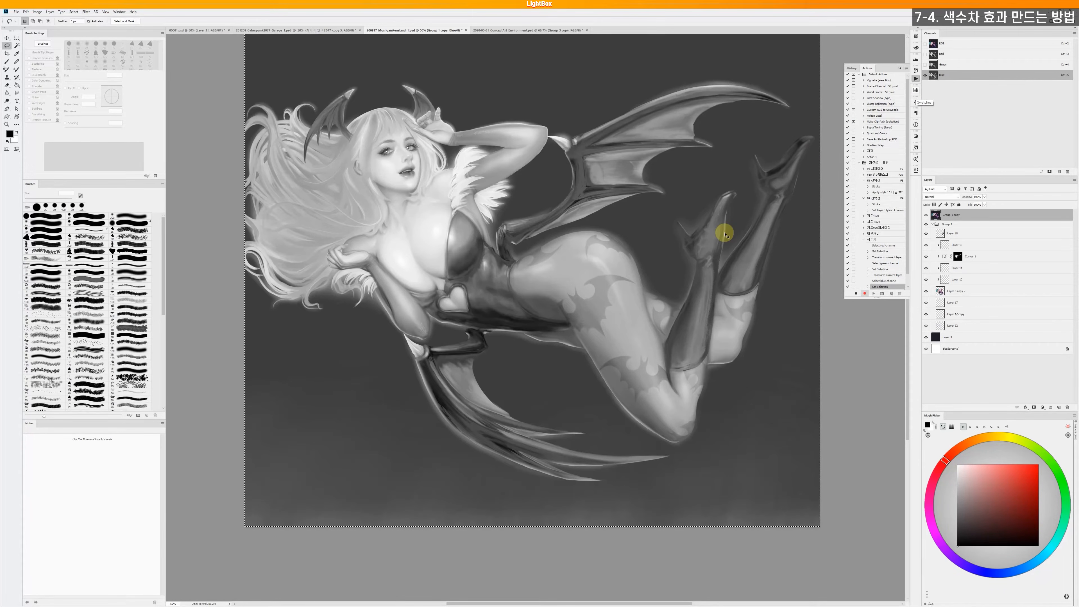
key(ctrl+t)
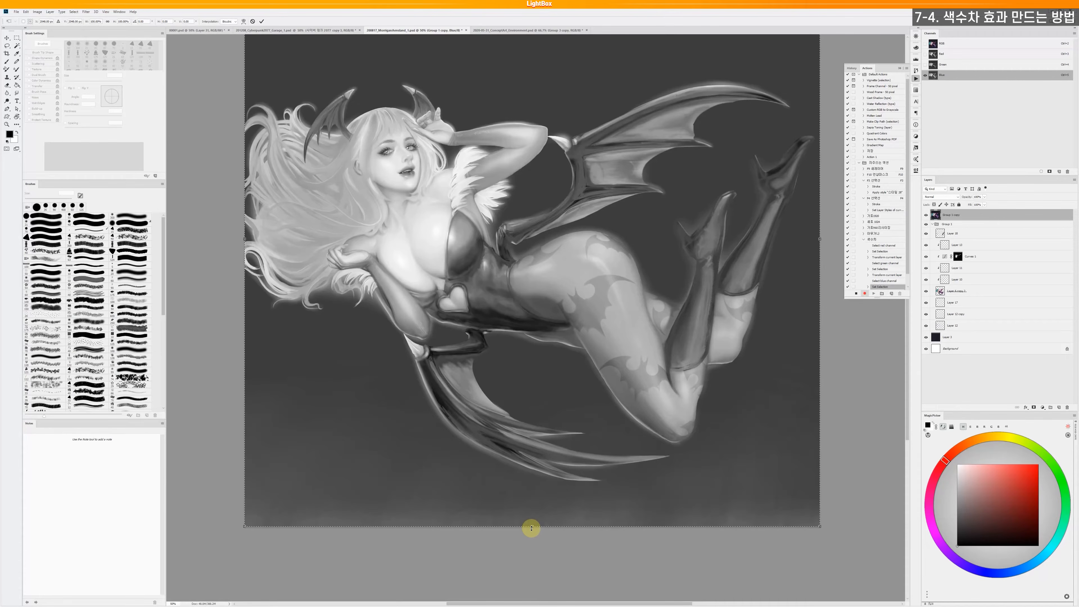
drag(531, 528, 531, 531)
key(Return)
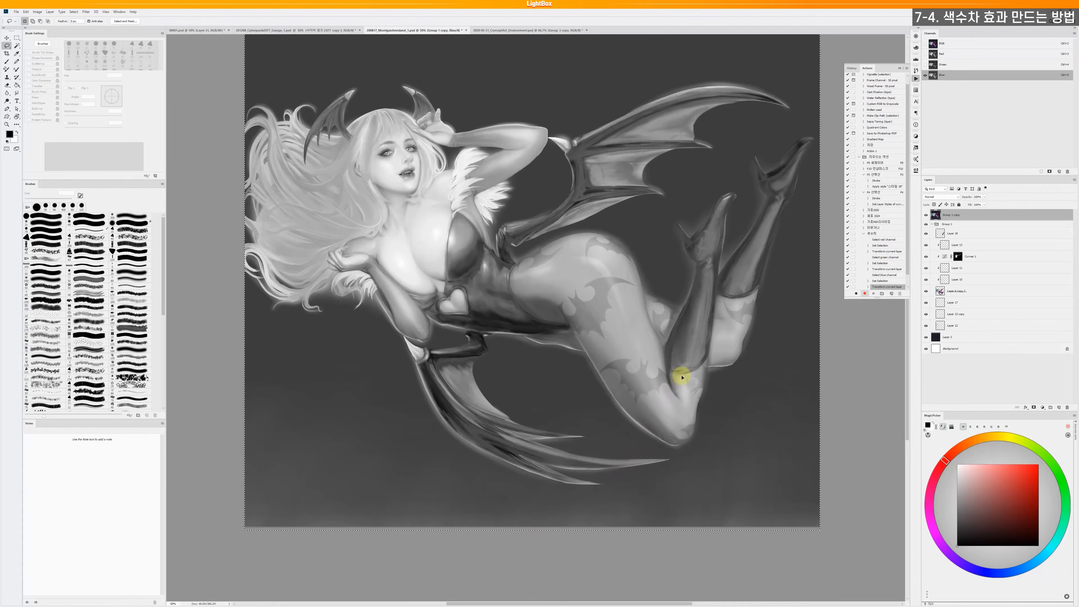
- Return to the full RGB composite and stop recording the action
click(954, 46)
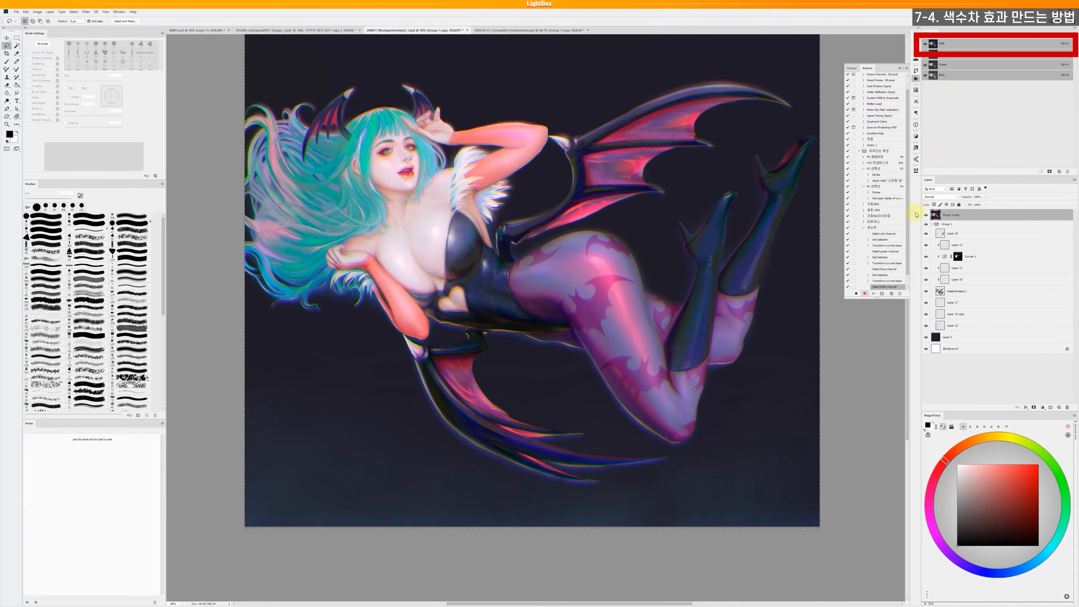
click(855, 293)
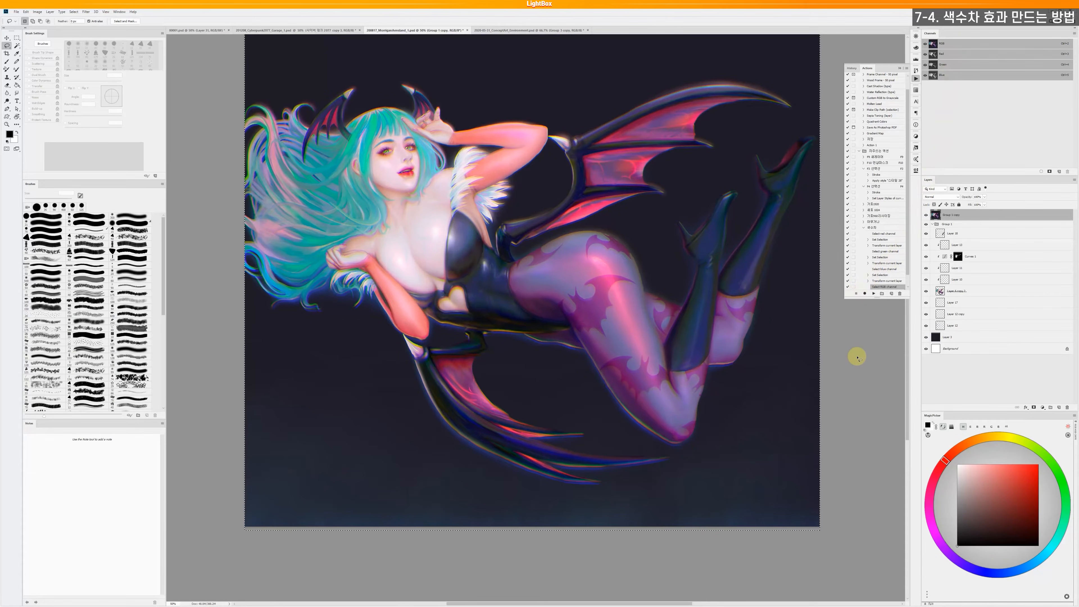
- Examine the colour fringing up close along the waist, raised arm, face and hair, and across the whole figure
ctrl+click(514, 325)
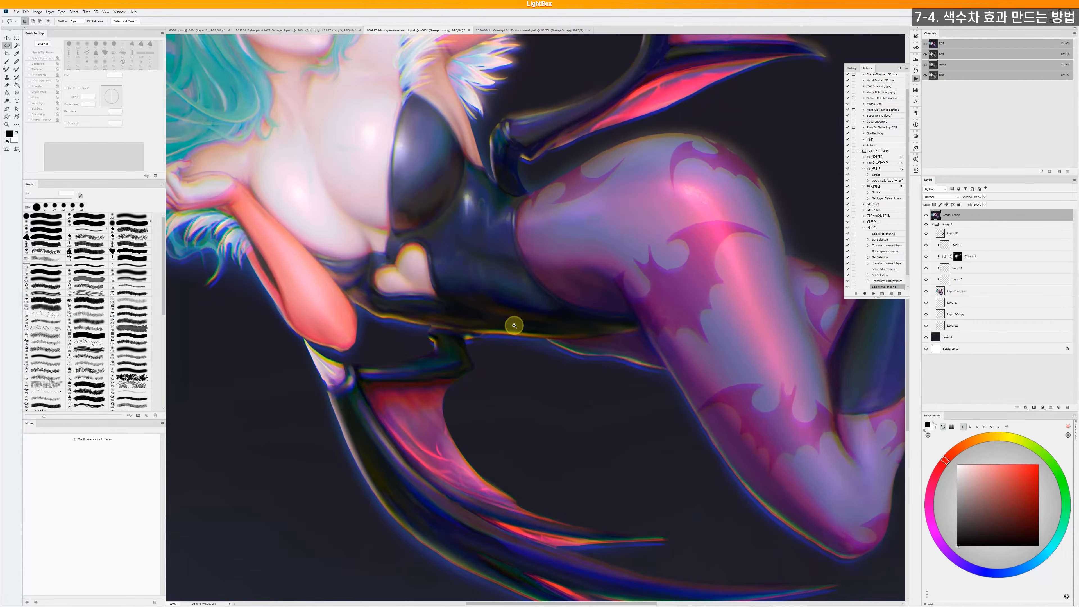
ctrl+click(514, 325)
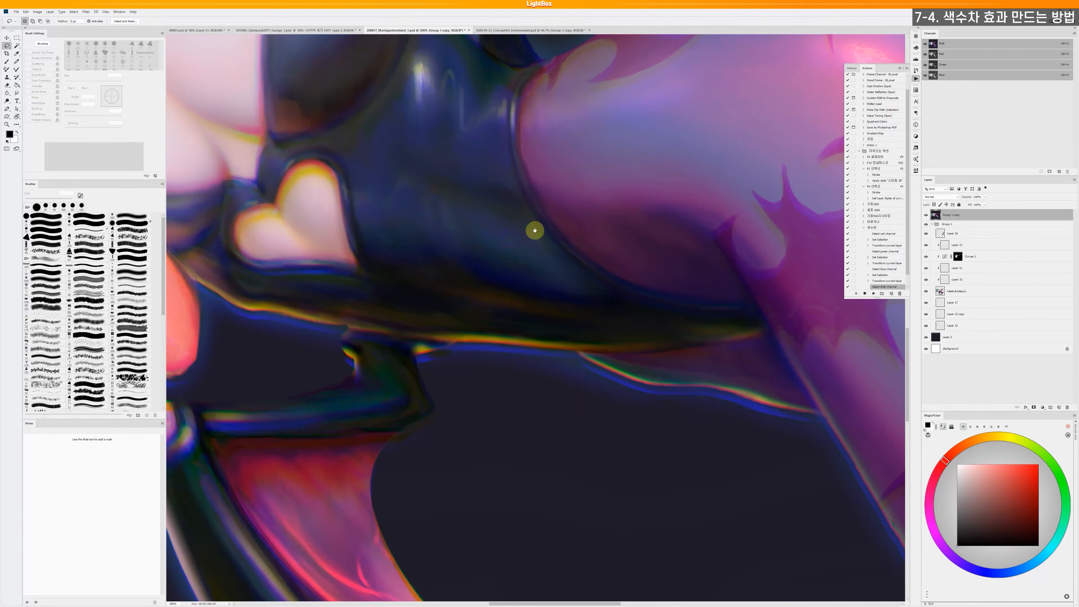
drag(527, 84, 558, 349)
drag(594, 137, 561, 363)
drag(605, 170, 598, 347)
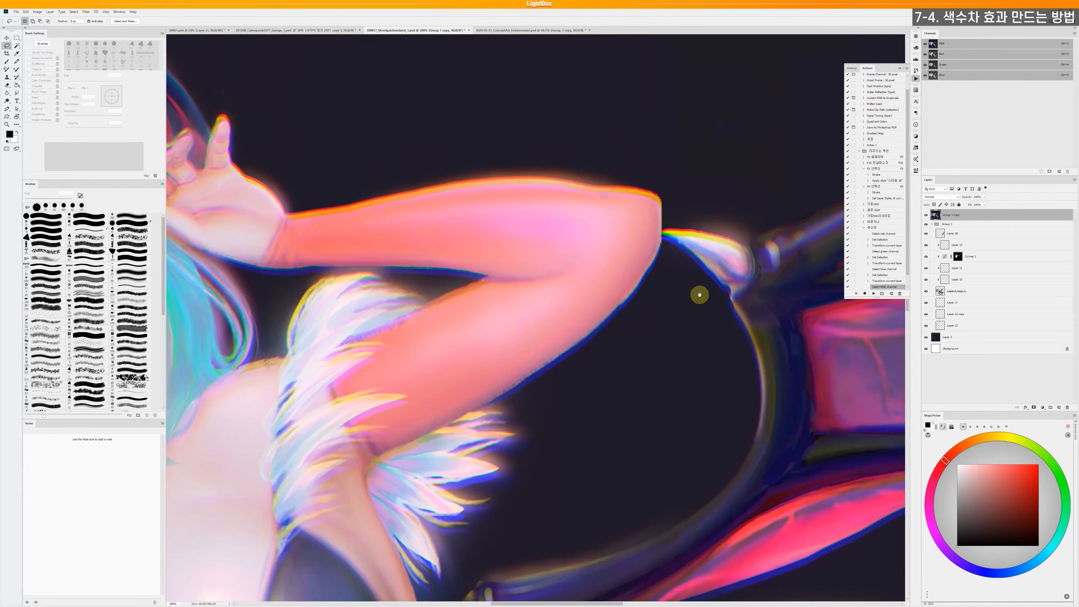
drag(292, 316, 539, 310)
drag(350, 304, 492, 302)
drag(323, 281, 471, 279)
drag(330, 232, 617, 293)
drag(585, 339, 373, 194)
drag(417, 297, 339, 172)
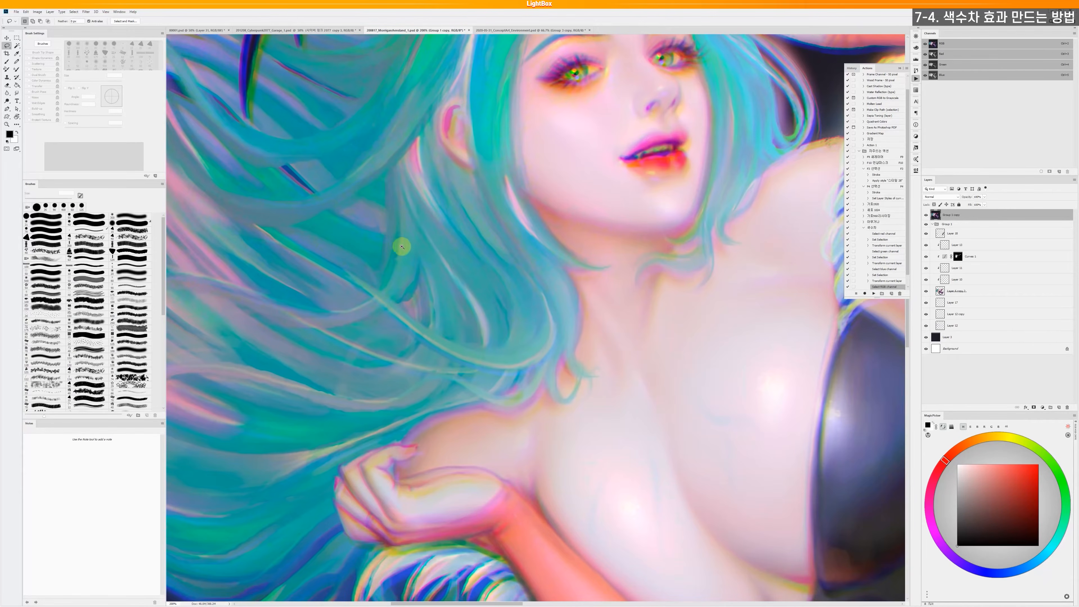
alt+click(476, 251)
alt+click(476, 251)
drag(662, 285, 479, 278)
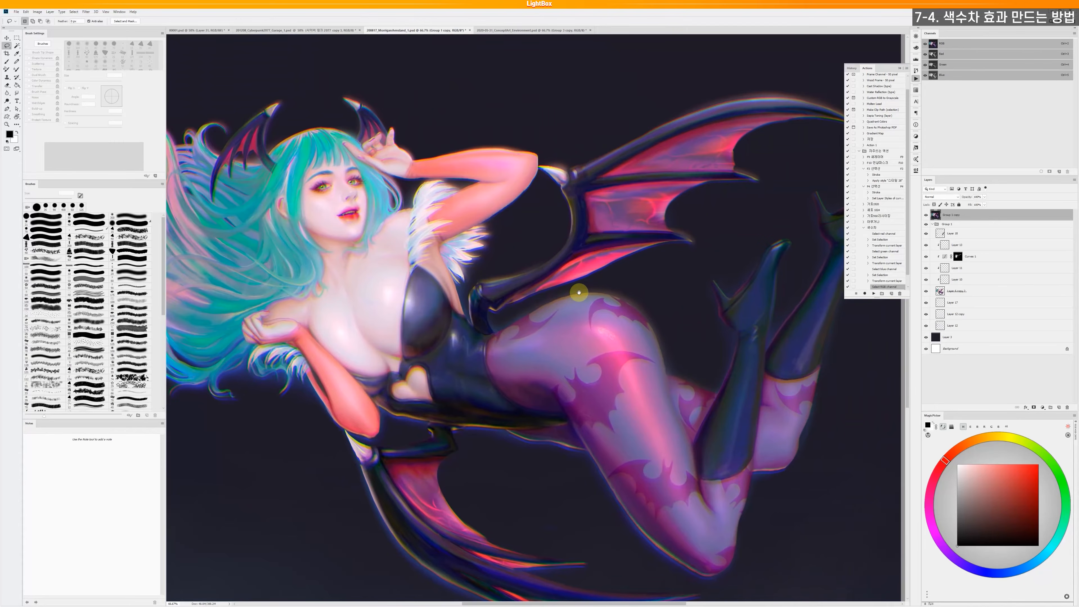
drag(579, 294, 579, 282)
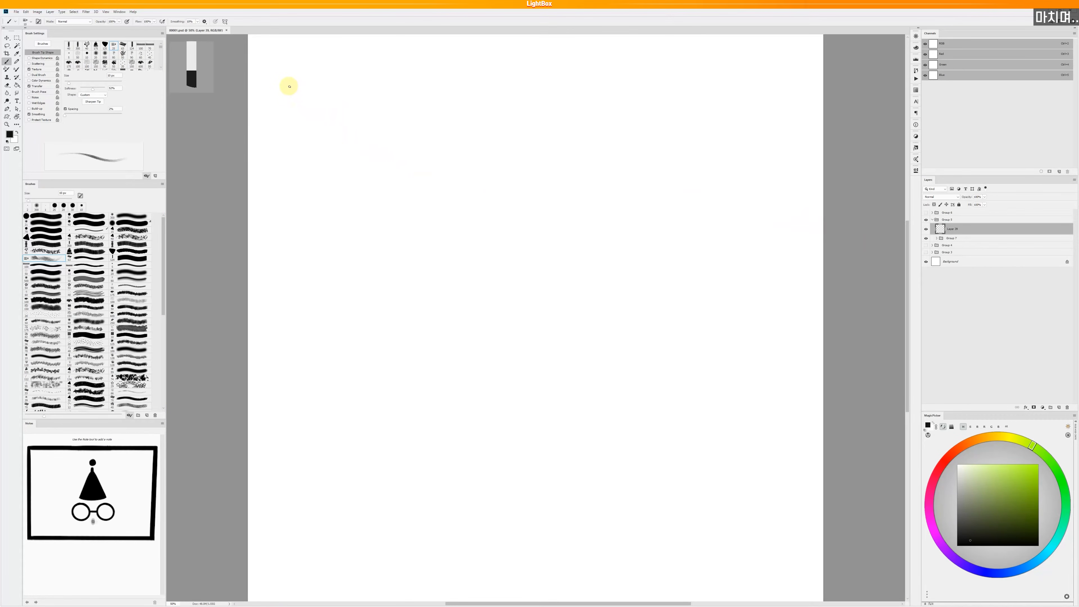
- Handwrite the heading "마무리..." in black at the upper edge of the blank canvas
mouse_move(275, 68)
mouse_down()
mouse_move(311, 71)
mouse_move(318, 90)
mouse_move(343, 85)
mouse_up()
drag(348, 68, 348, 88)
click(361, 89)
click(367, 88)
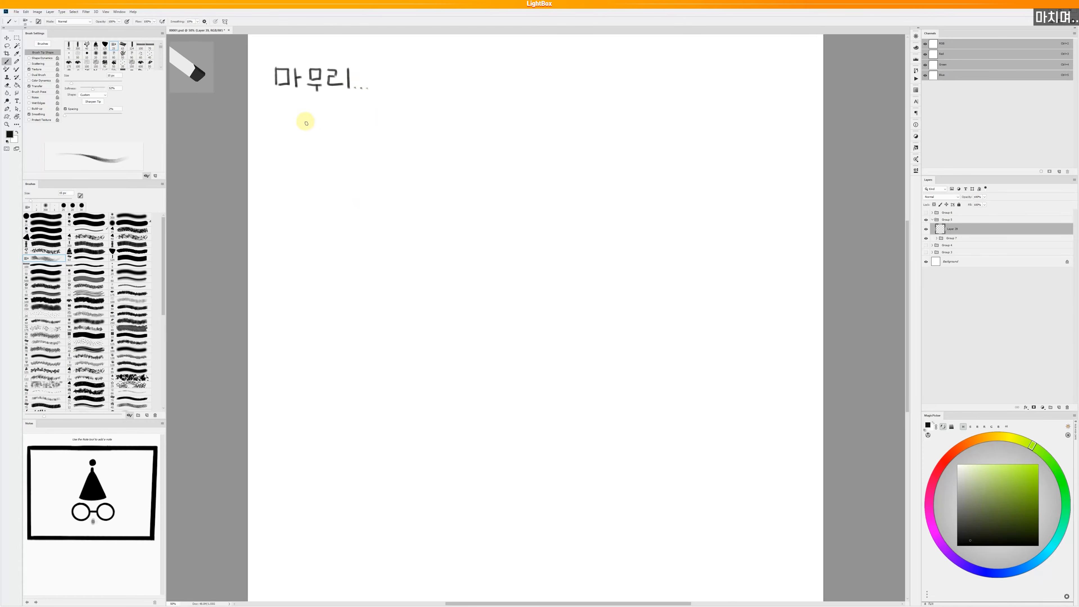
- Handwrite the bulleted line "앞으로 다양한 그림 주제로 계속 만나요." beneath the heading
click(282, 127)
drag(300, 124, 298, 125)
mouse_move(309, 120)
mouse_down()
mouse_move(312, 144)
mouse_move(330, 125)
mouse_move(336, 143)
mouse_up()
drag(329, 133, 337, 140)
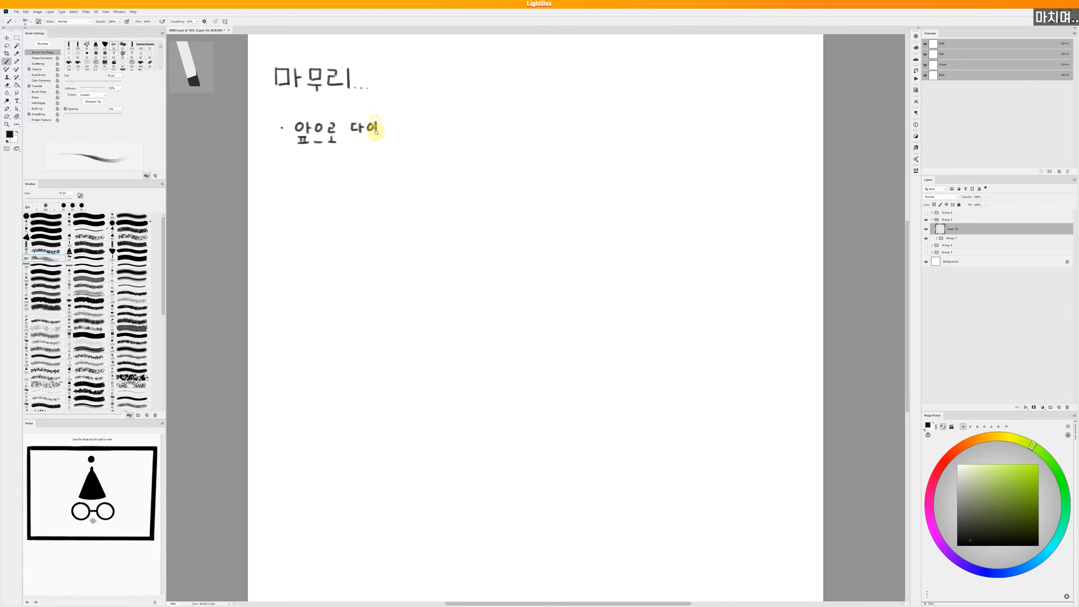
drag(411, 139, 436, 143)
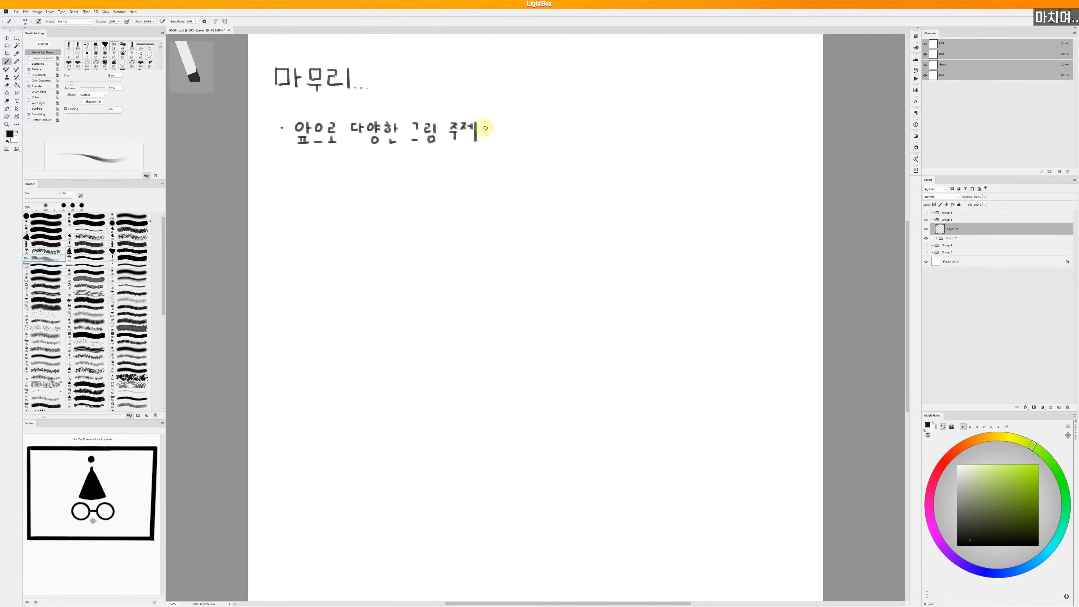
mouse_move(485, 129)
mouse_down()
mouse_move(523, 127)
mouse_move(530, 138)
mouse_move(582, 132)
mouse_up()
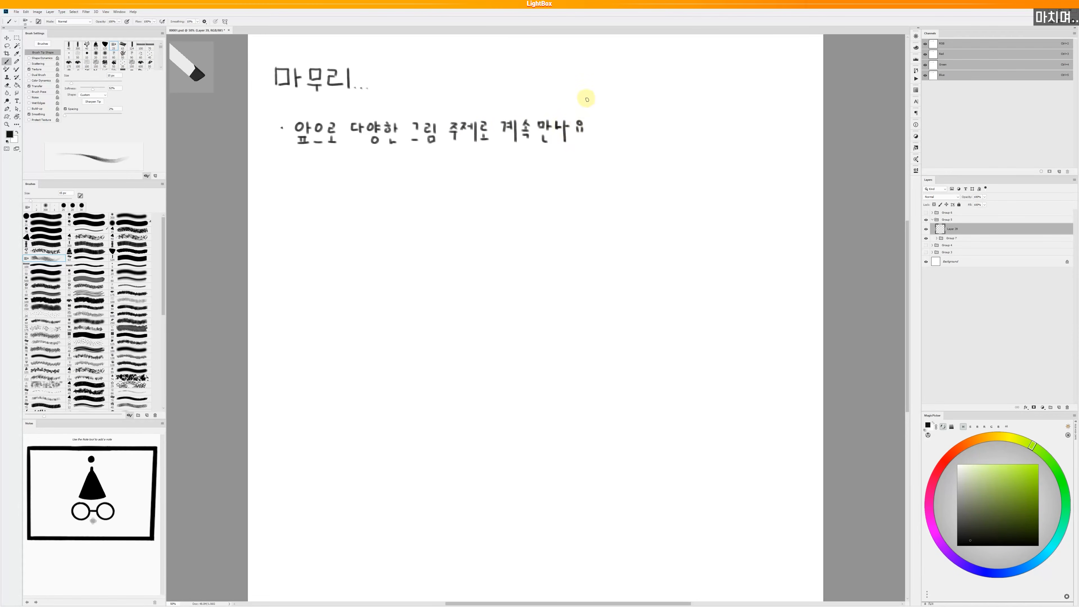
click(592, 140)
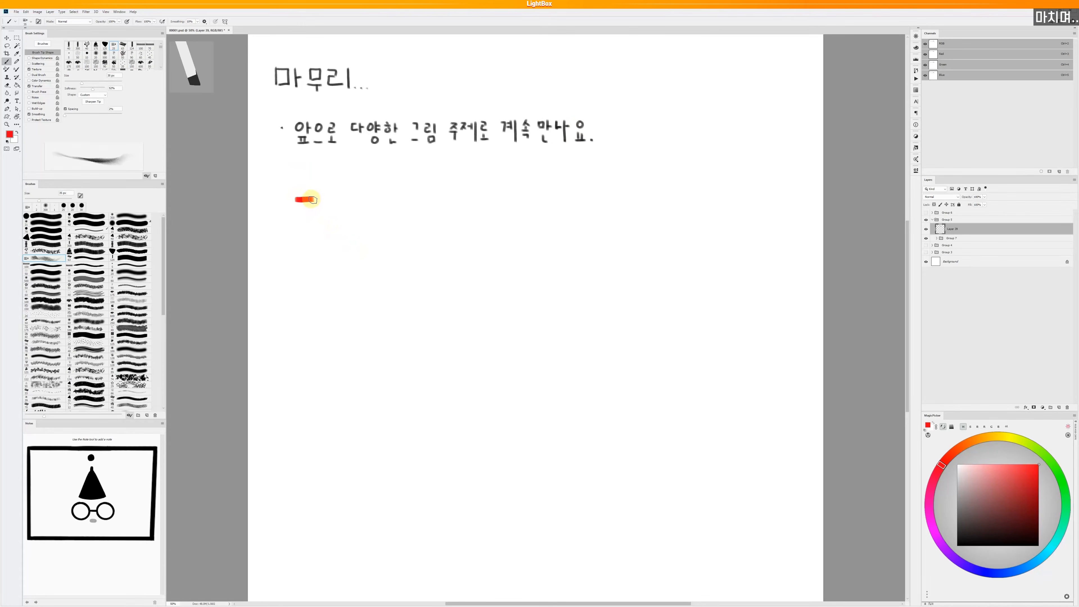
- Paint a red "구독", a blue thumbs-up and a red bell in a row, underlined by a long red arrow
mouse_move(312, 199)
mouse_down()
mouse_move(318, 219)
mouse_move(304, 237)
mouse_up()
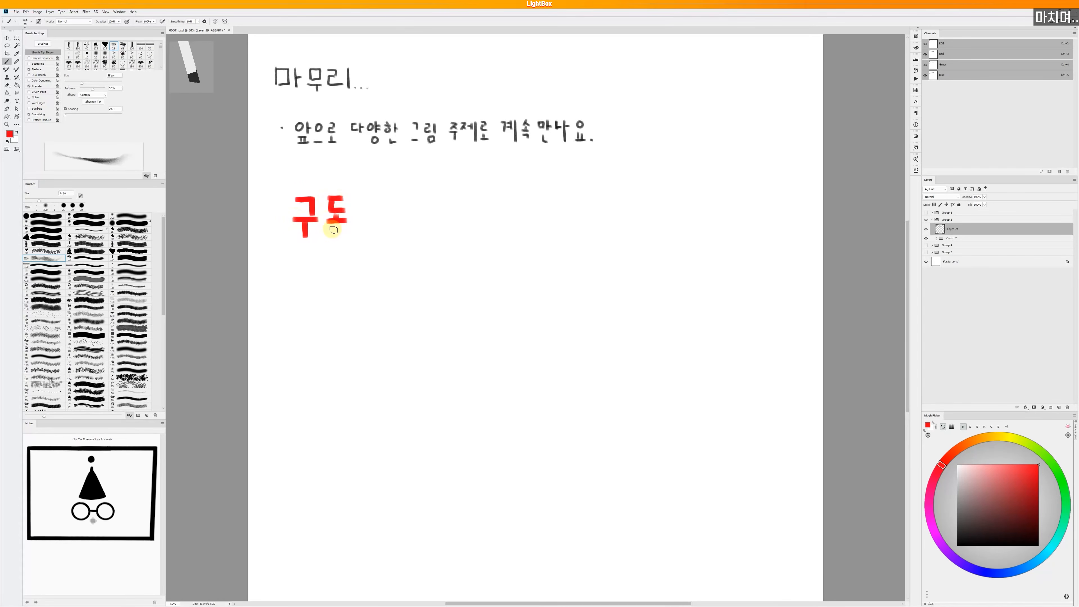
mouse_move(402, 203)
mouse_down()
mouse_move(403, 221)
mouse_move(426, 222)
mouse_move(424, 189)
mouse_move(426, 224)
mouse_up()
drag(409, 205, 410, 225)
mouse_move(498, 193)
mouse_down()
mouse_move(483, 218)
mouse_move(495, 222)
mouse_move(505, 192)
mouse_move(514, 200)
mouse_move(495, 193)
mouse_move(522, 194)
mouse_move(502, 229)
mouse_up()
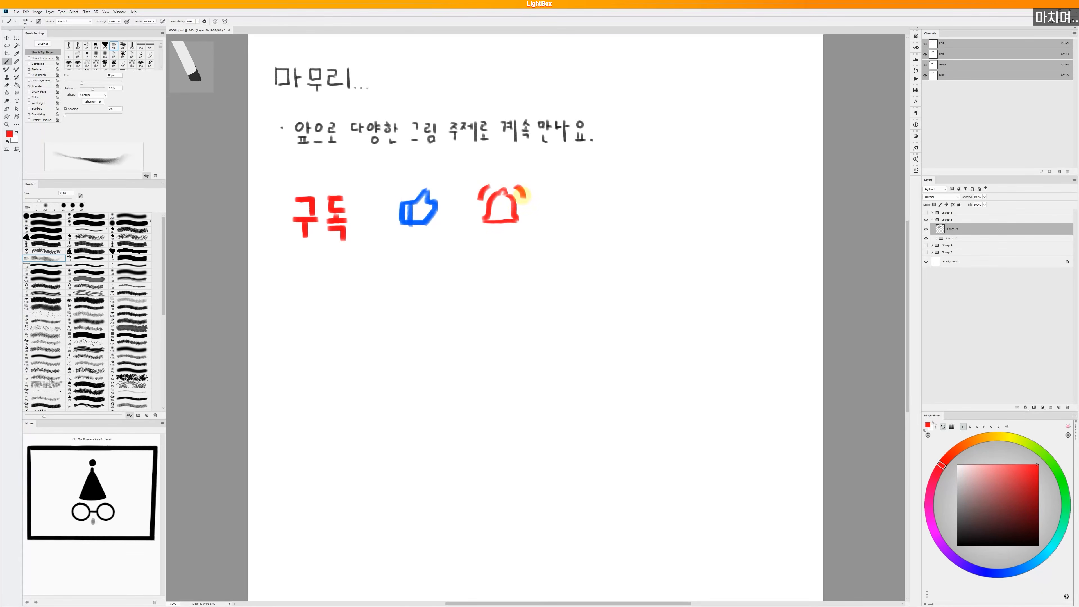
drag(294, 249, 540, 255)
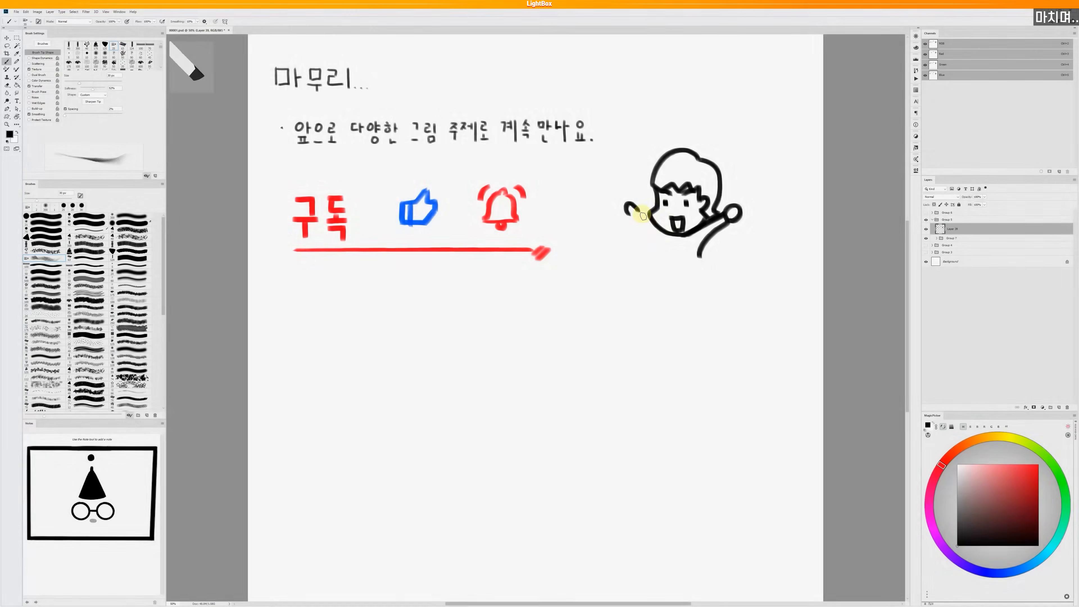
- Draw a black cartoon figure cheering with raised arms beside the bell, with short accent strokes above each hand
mouse_move(637, 212)
mouse_down()
mouse_move(627, 215)
mouse_move(637, 215)
mouse_up()
drag(638, 215, 662, 259)
drag(662, 261, 700, 260)
mouse_move(630, 131)
mouse_down()
mouse_move(641, 142)
mouse_move(629, 135)
mouse_up()
drag(739, 127, 728, 157)
drag(727, 128, 744, 154)
drag(644, 117, 654, 140)
- Handwrite "이 영상은 제 유튜브 채널을 후원해 주시는 회원분들 댓글로 격려해 주시고 영상을 시청해 주시는 여러분들을 위해 제작되었습니다. 항상 감사드립니다." and sign it "LightBox 올림"
drag(282, 326, 282, 327)
drag(309, 328, 316, 347)
mouse_move(399, 336)
mouse_down()
mouse_move(416, 313)
mouse_move(439, 329)
mouse_up()
drag(470, 315, 533, 338)
mouse_move(544, 323)
mouse_down()
mouse_move(571, 340)
mouse_move(639, 313)
mouse_move(771, 336)
mouse_move(333, 381)
mouse_move(735, 374)
mouse_move(386, 438)
mouse_move(473, 441)
mouse_move(598, 425)
mouse_move(661, 543)
mouse_move(350, 489)
mouse_move(707, 509)
mouse_move(731, 526)
mouse_move(786, 516)
mouse_move(803, 521)
mouse_move(807, 537)
mouse_up()
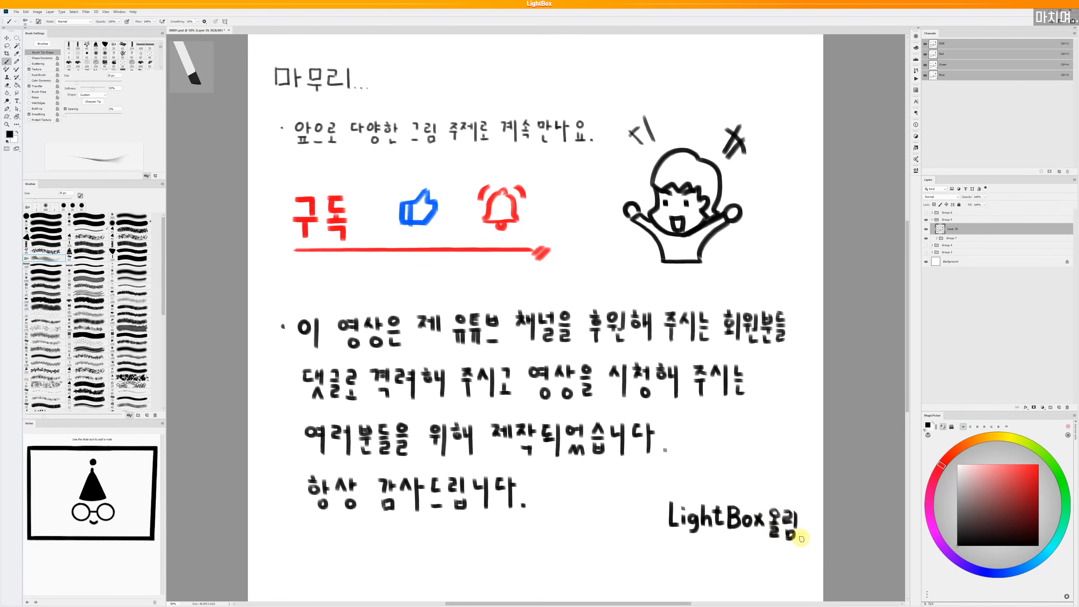